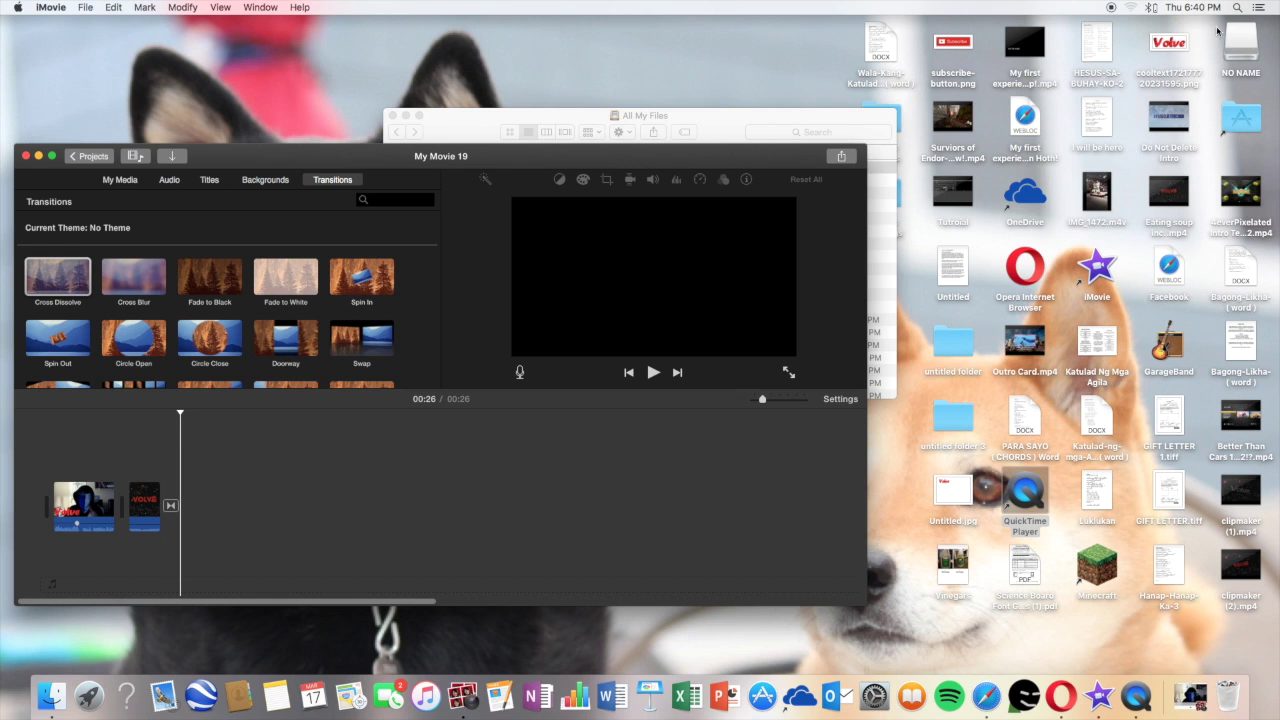
Open the saved Volve logo image from the desktop in Preview
double_click(1168, 58)
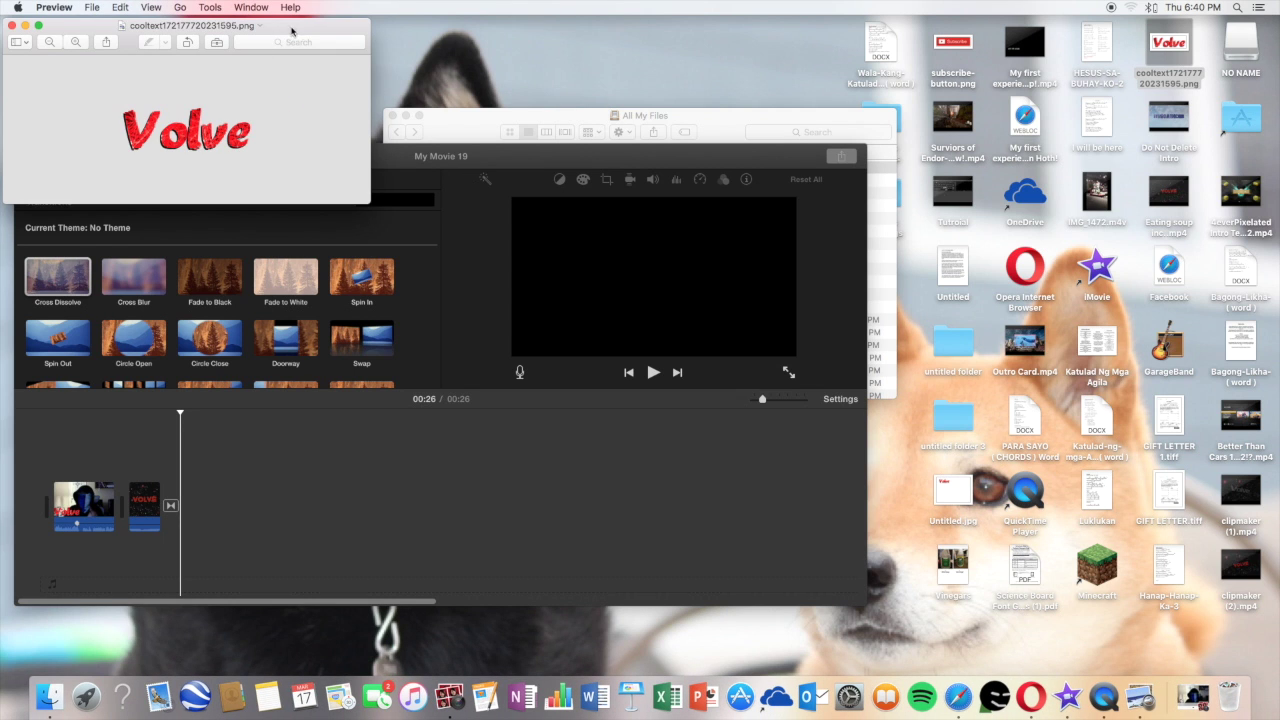
Center and close the Volve logo preview, then launch Opera
left_click_drag(291, 31, 686, 263)
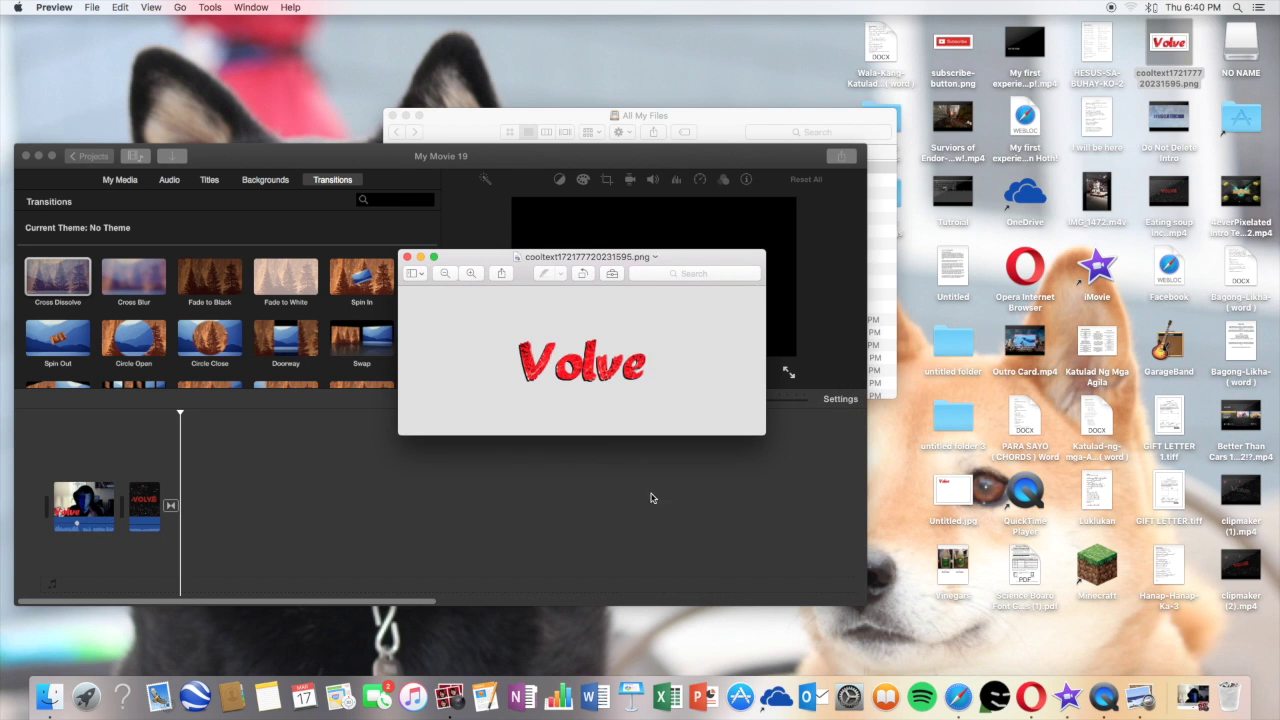
left_click(407, 258)
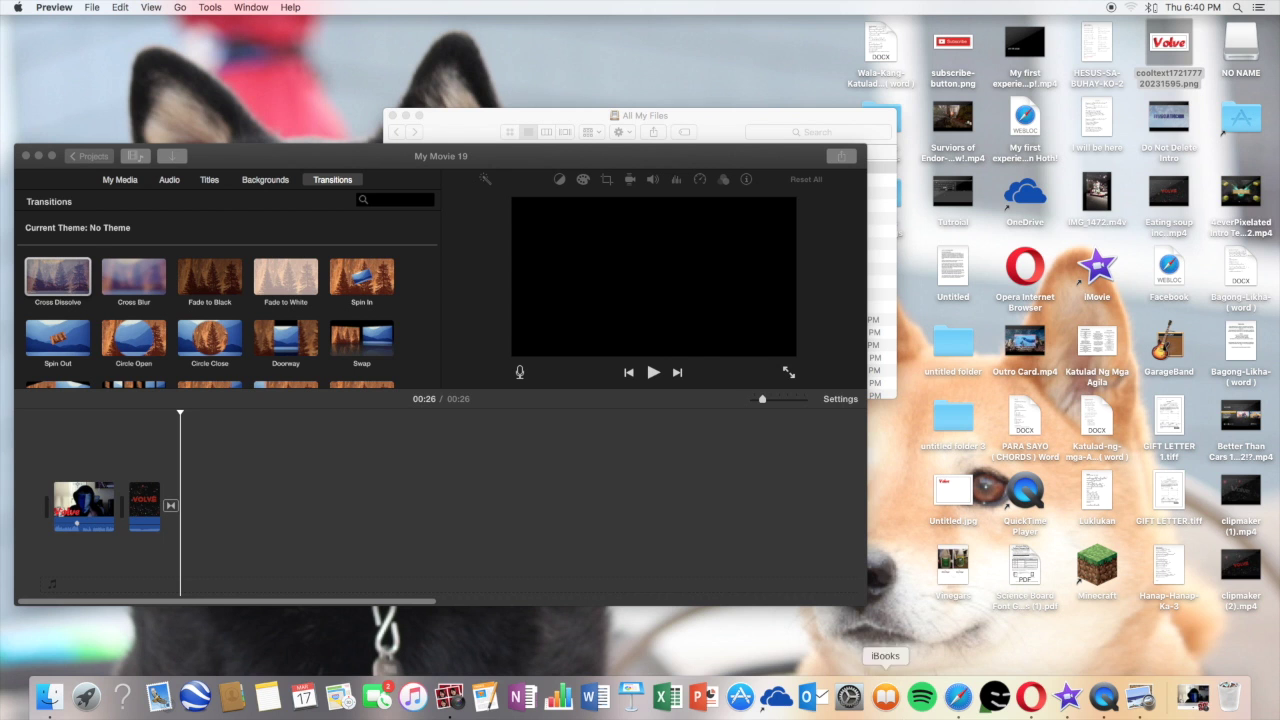
left_click(1031, 696)
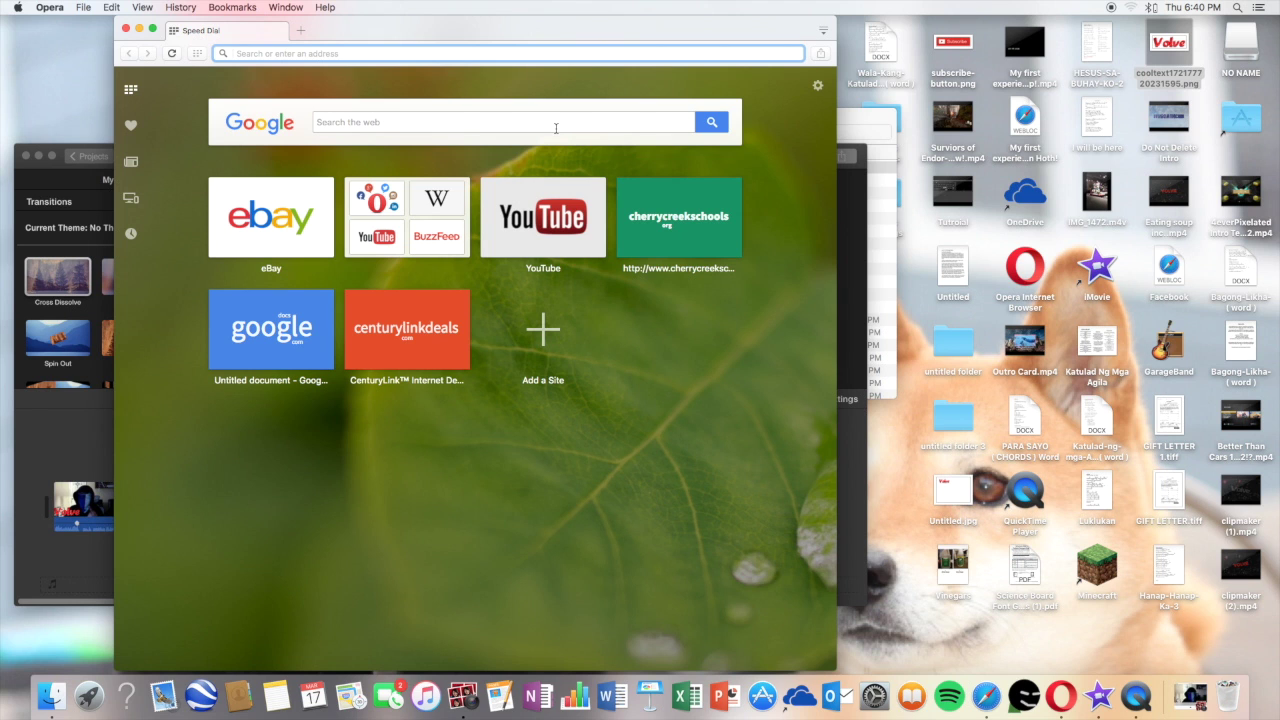
Load cooltext.com in Opera and pick the Skate logo style
type("Cool")
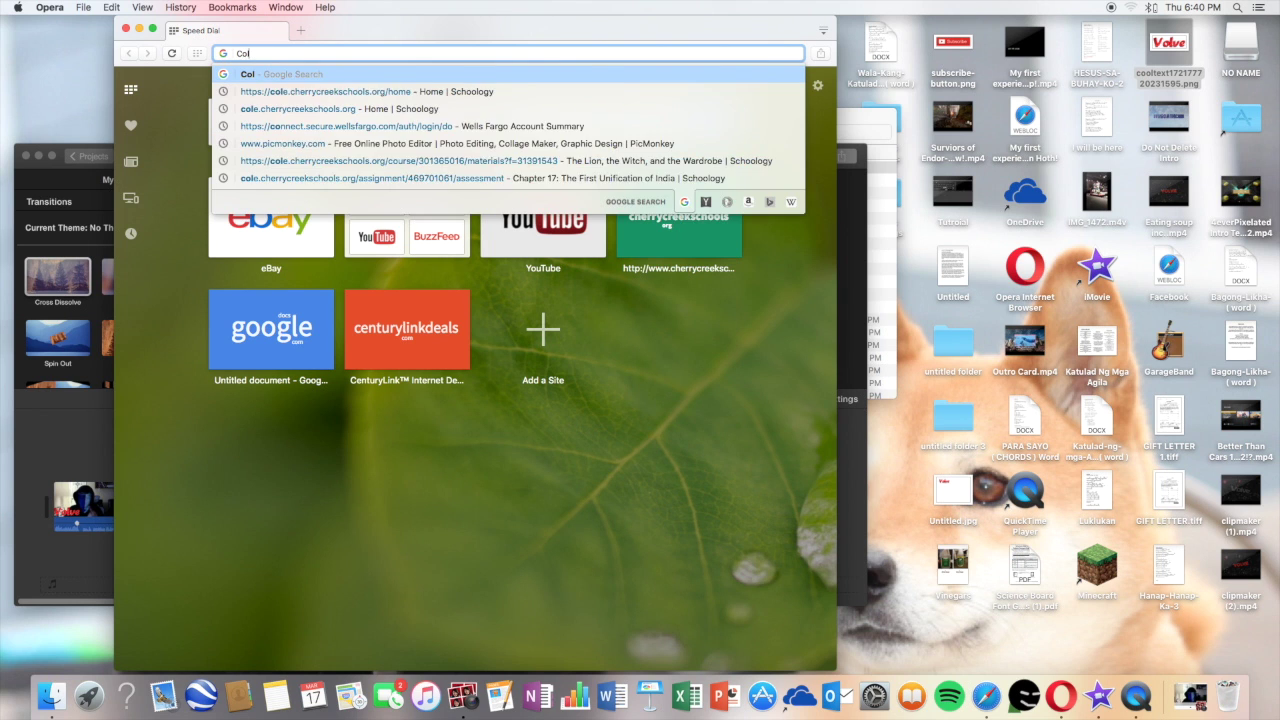
type("text.com")
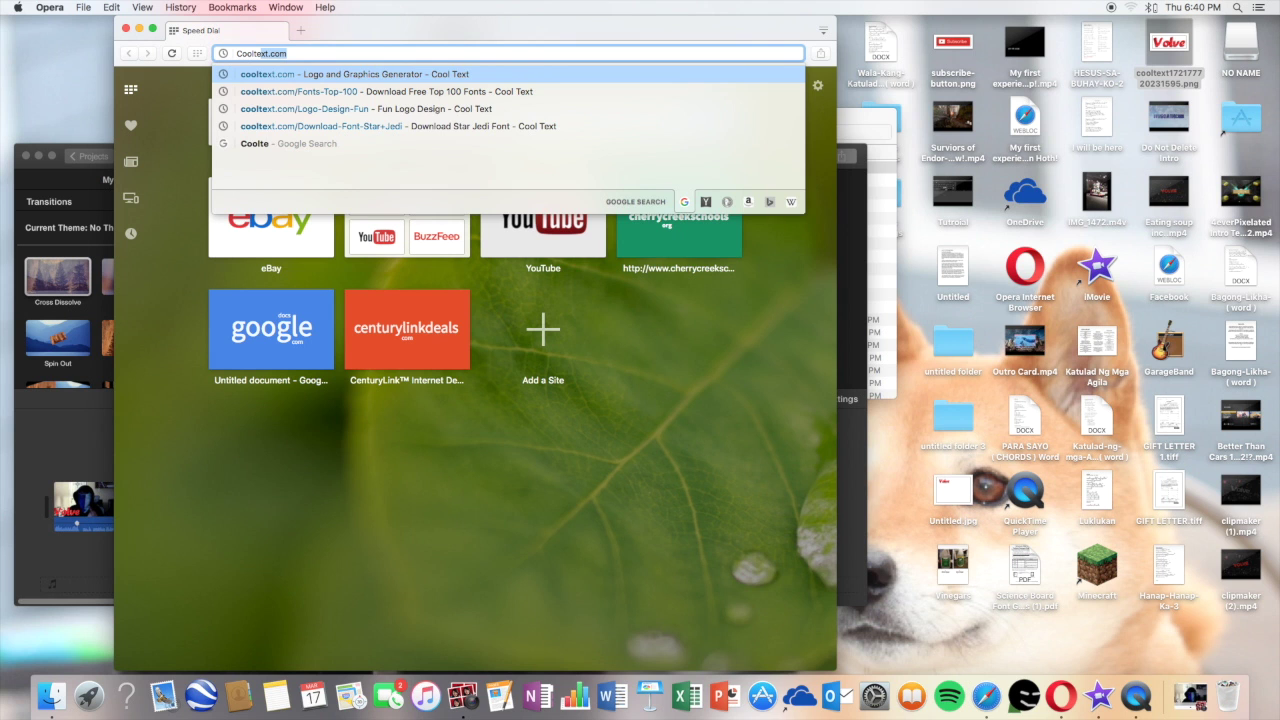
key("Return")
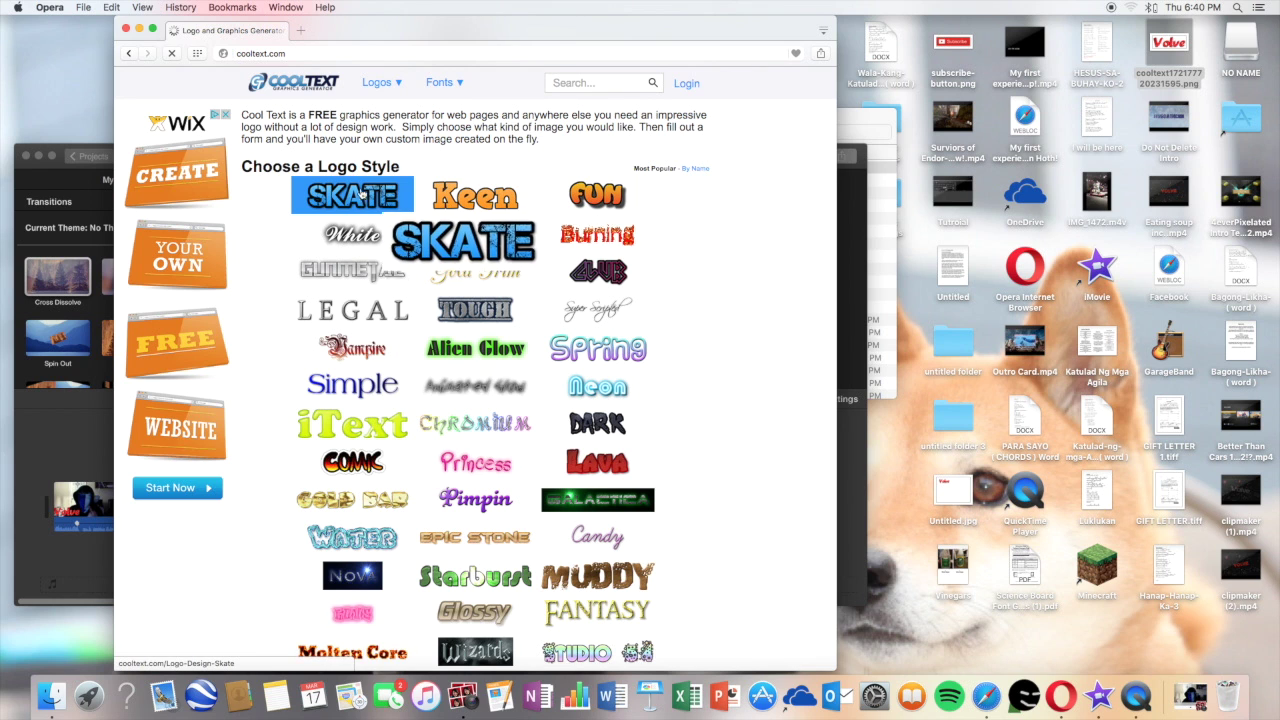
left_click(358, 198)
Replace the Skate sample text with the logo text 'Volve', discarding an earlier attempt
key("BackSpace")
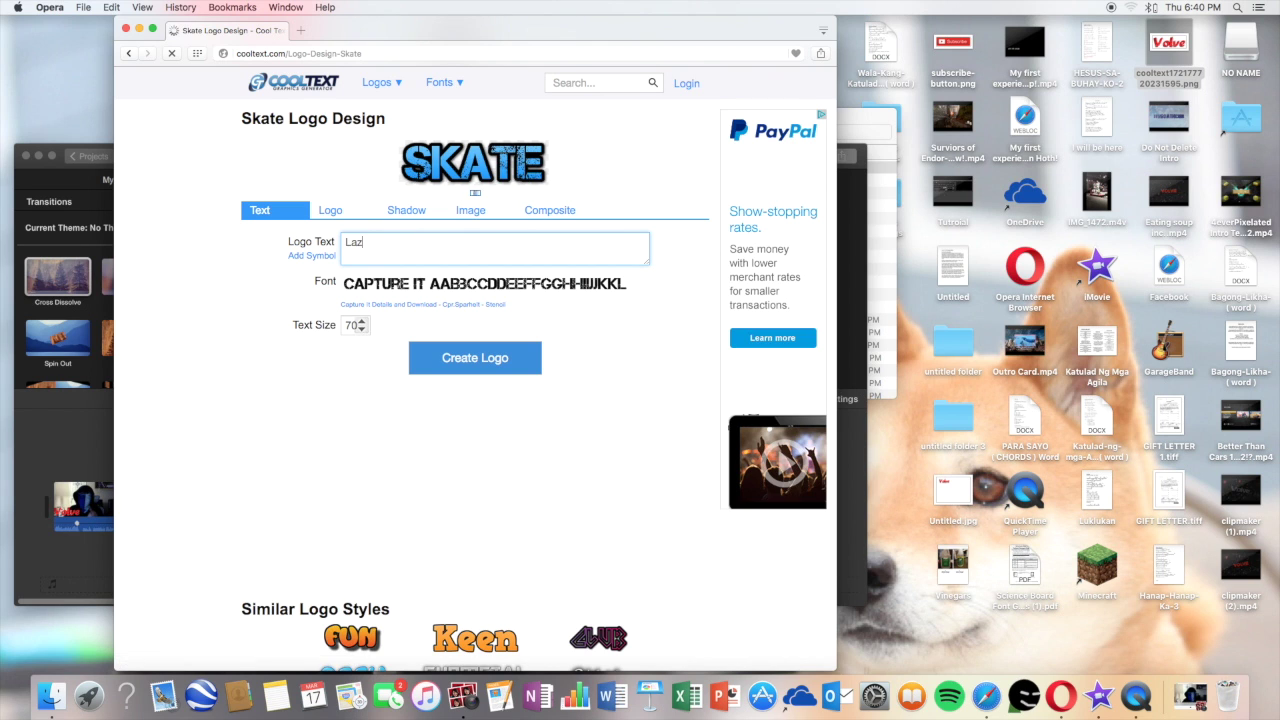
type("Lazerlo")
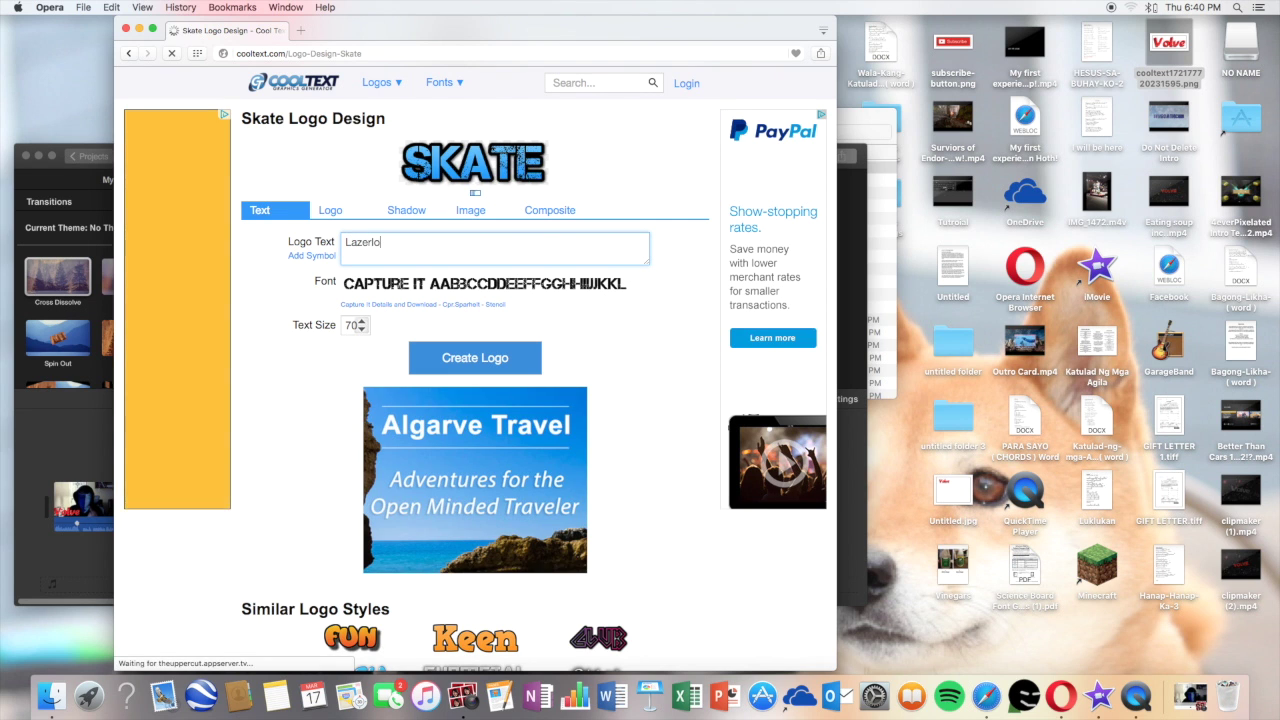
type("rd")
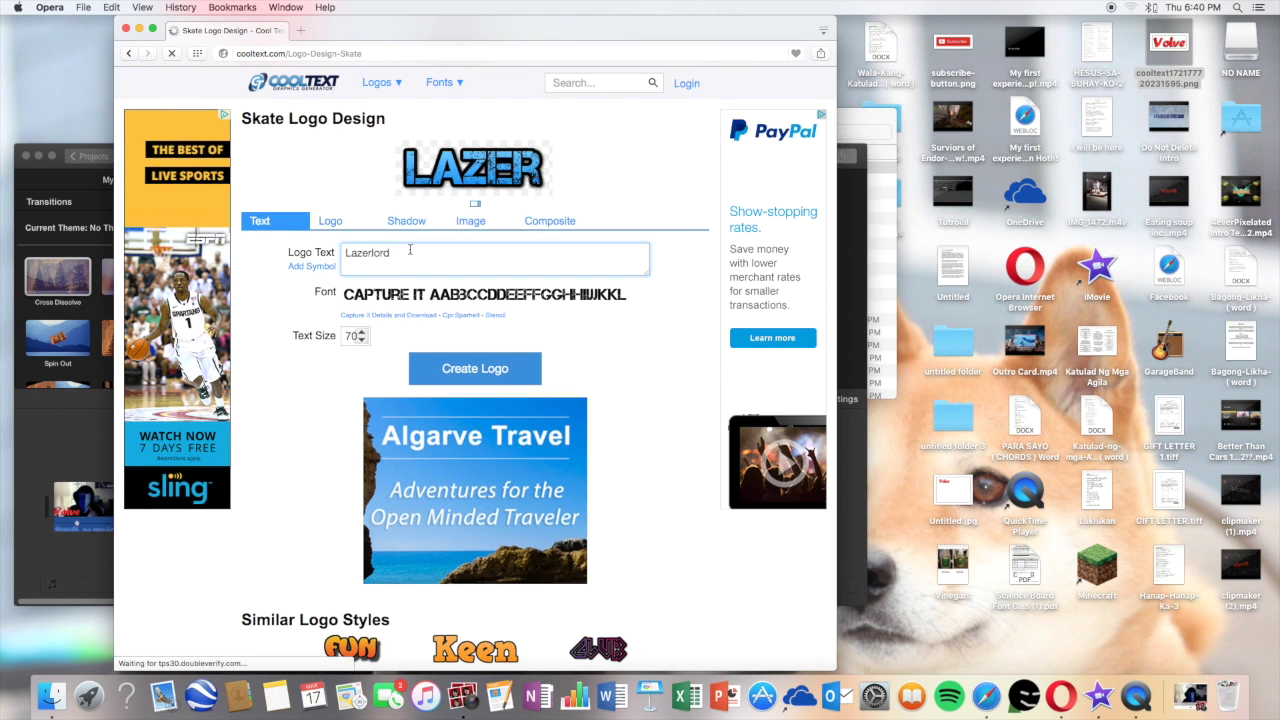
key("BackSpace")
key("BackSpace")
key("BackSpace")
key("BackSpace")
key("BackSpace")
key("BackSpace")
key("BackSpace")
key("BackSpace")
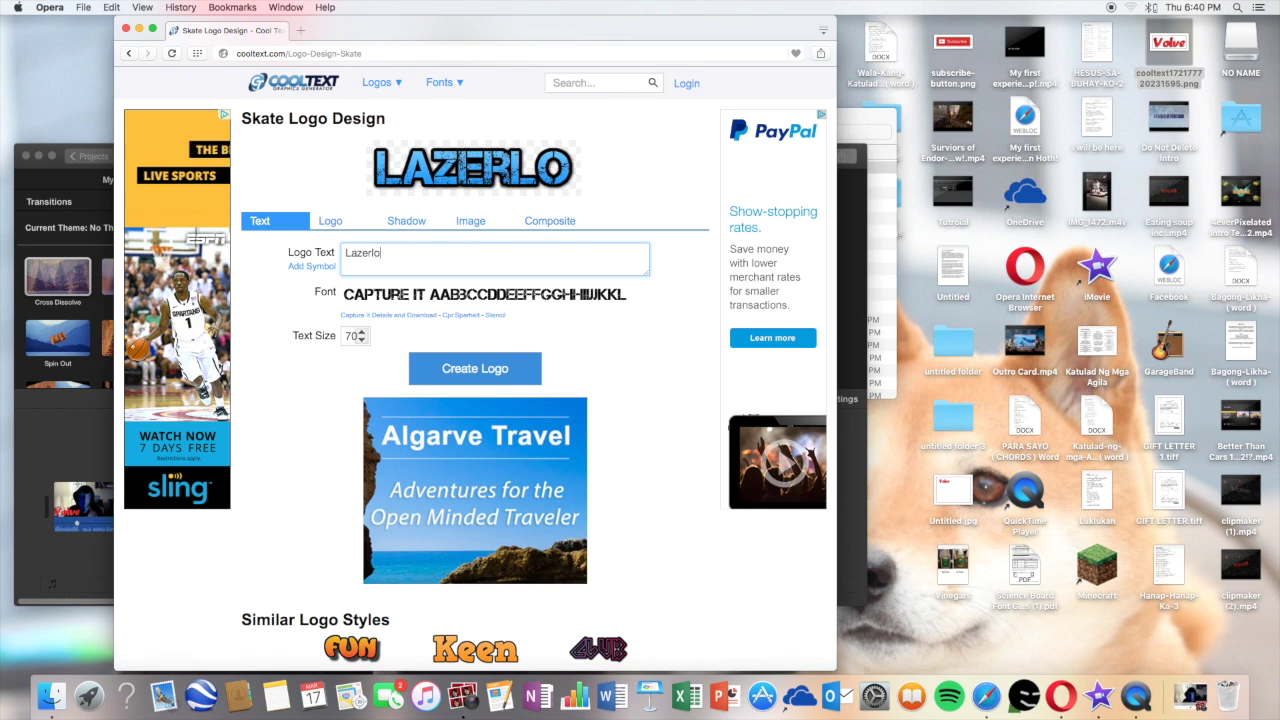
type("Volve")
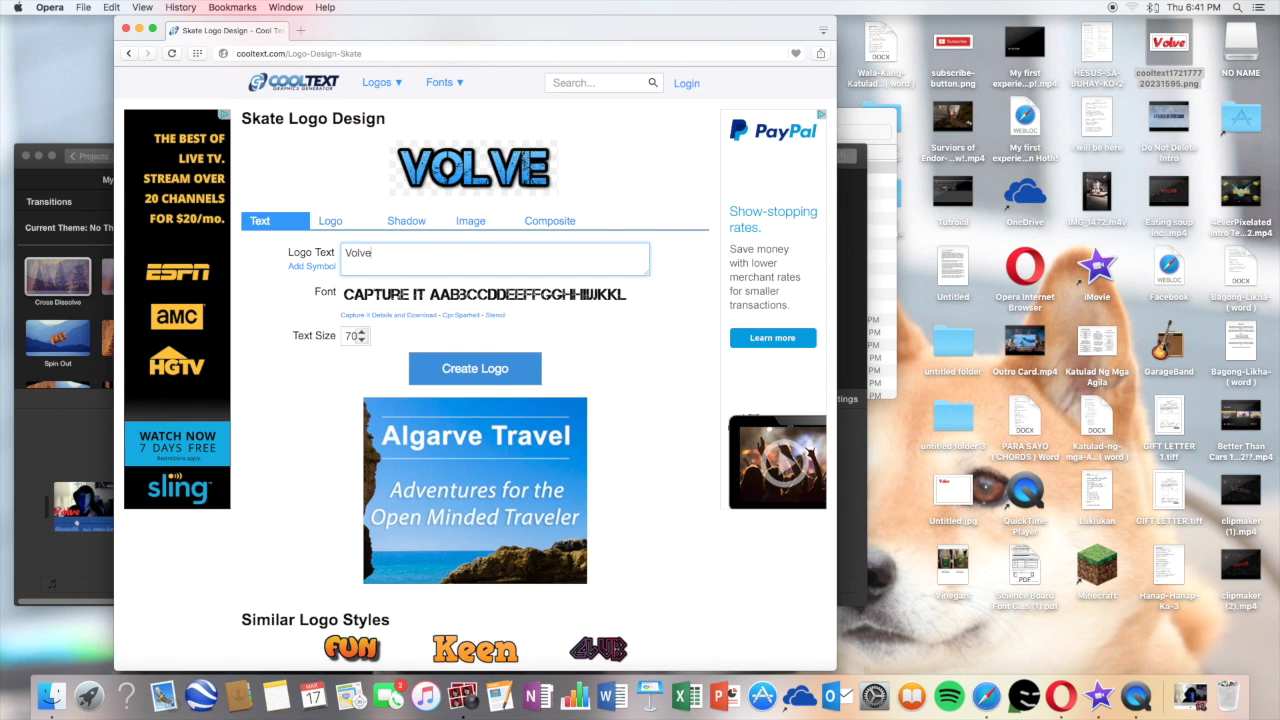
Generate the VOLVE Skate logo and save the image from its context menu
left_click(401, 212)
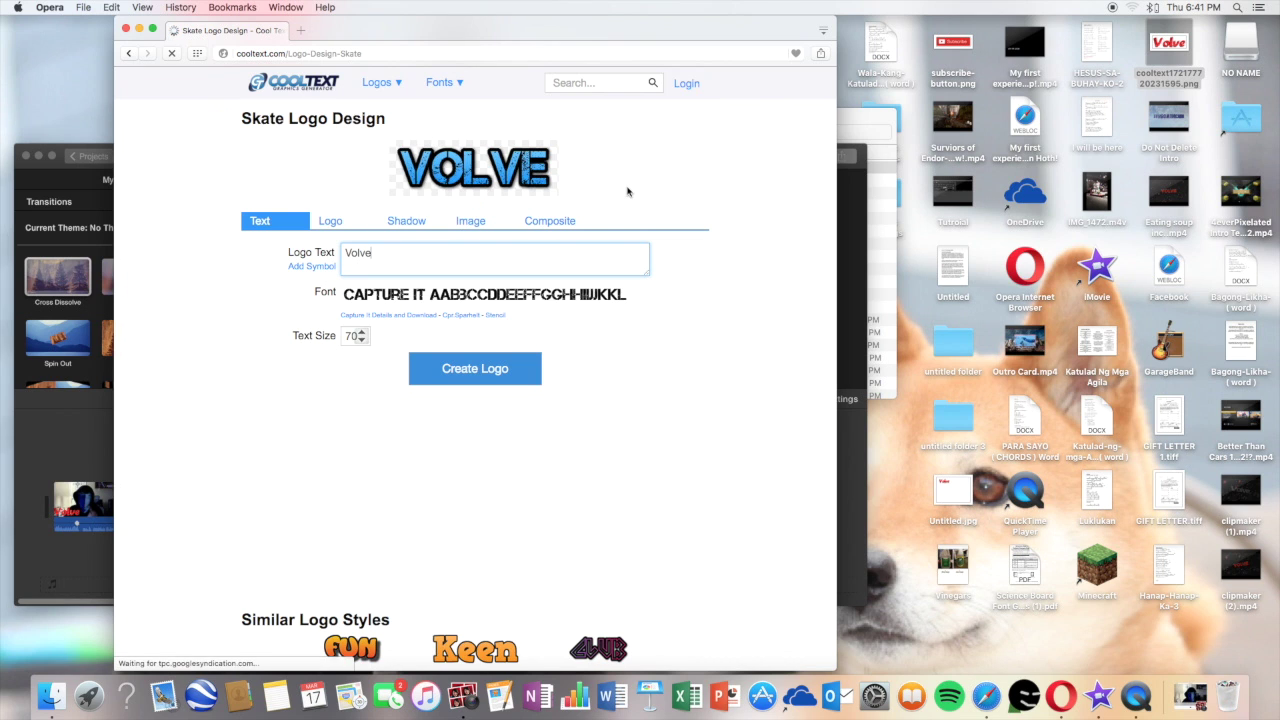
right_click(521, 158)
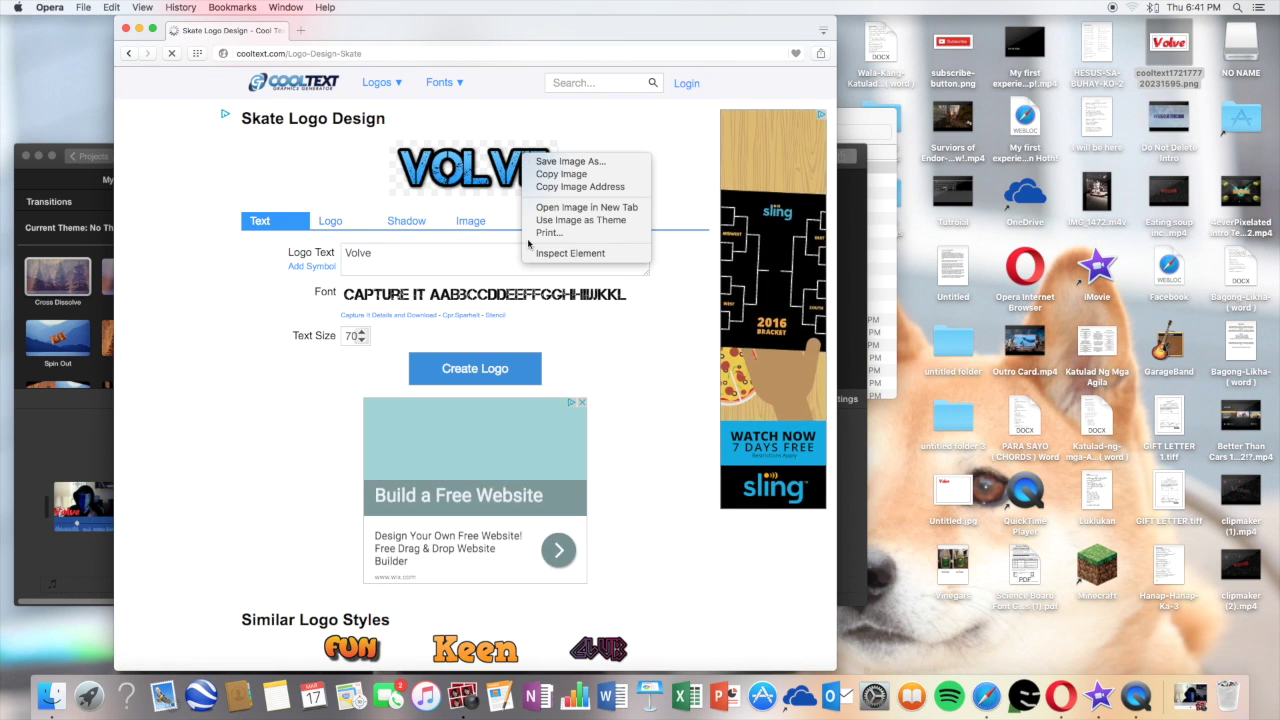
left_click(467, 196)
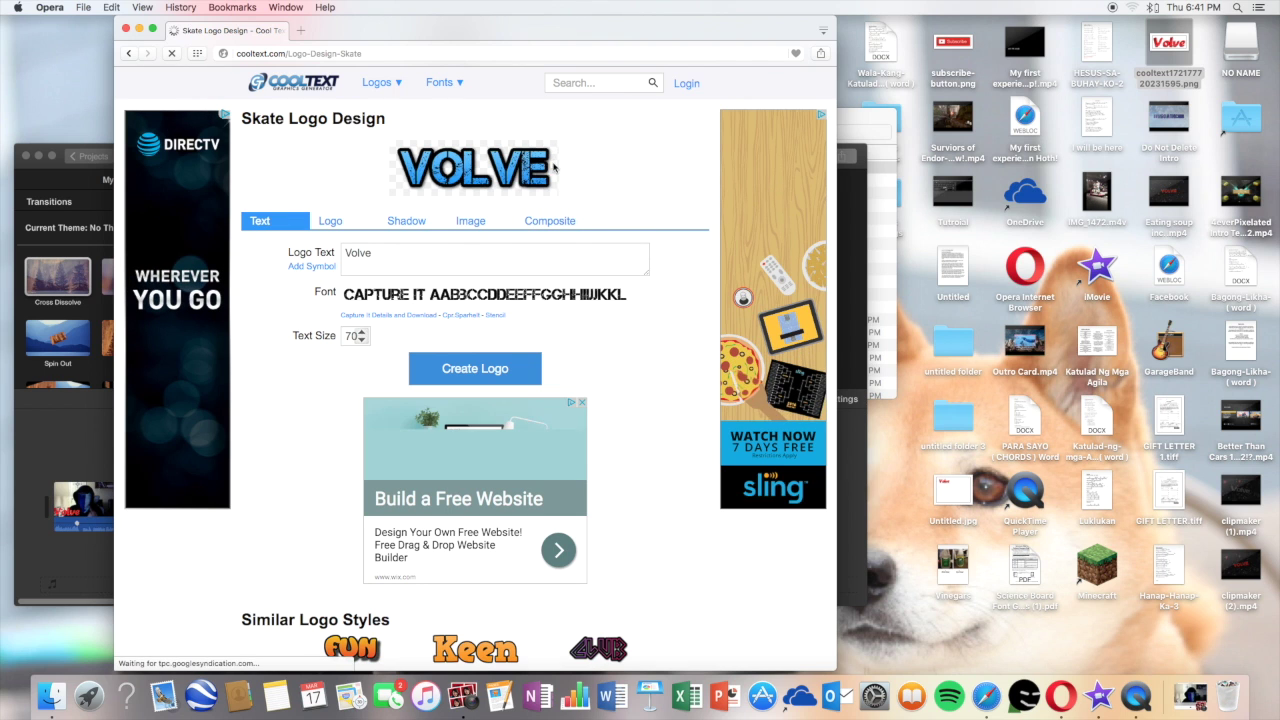
right_click(492, 163)
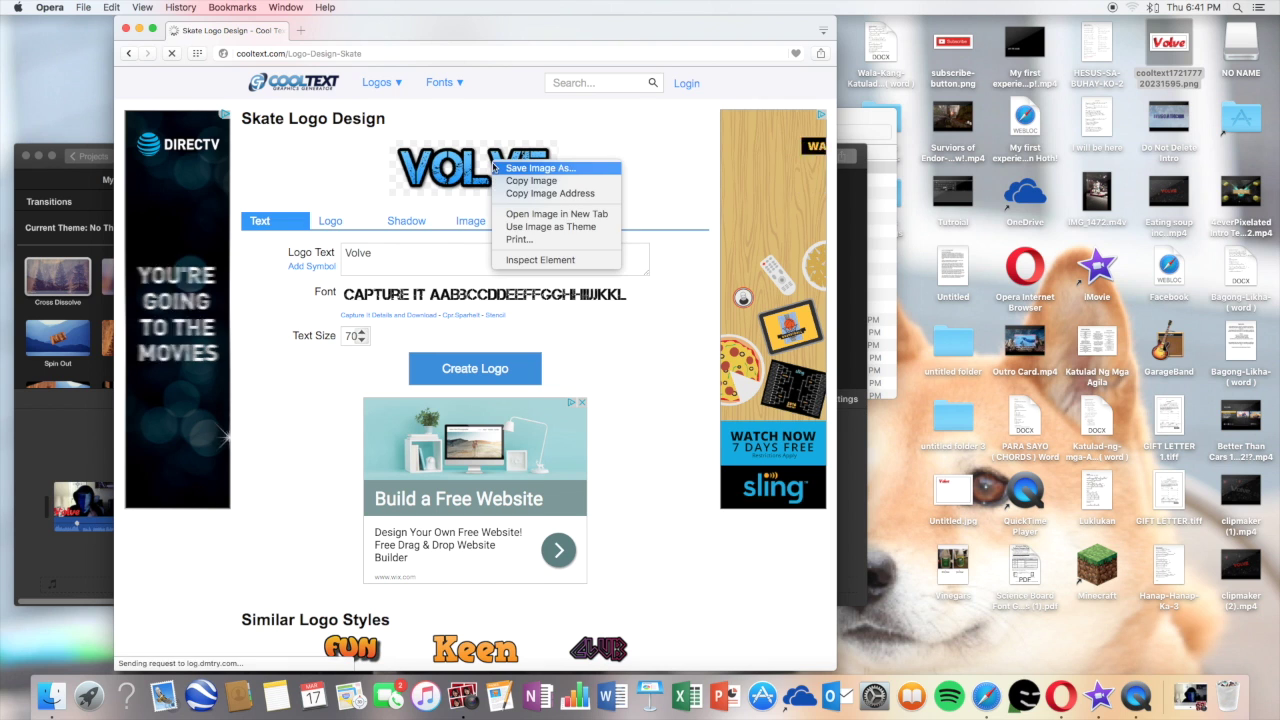
left_click(449, 170)
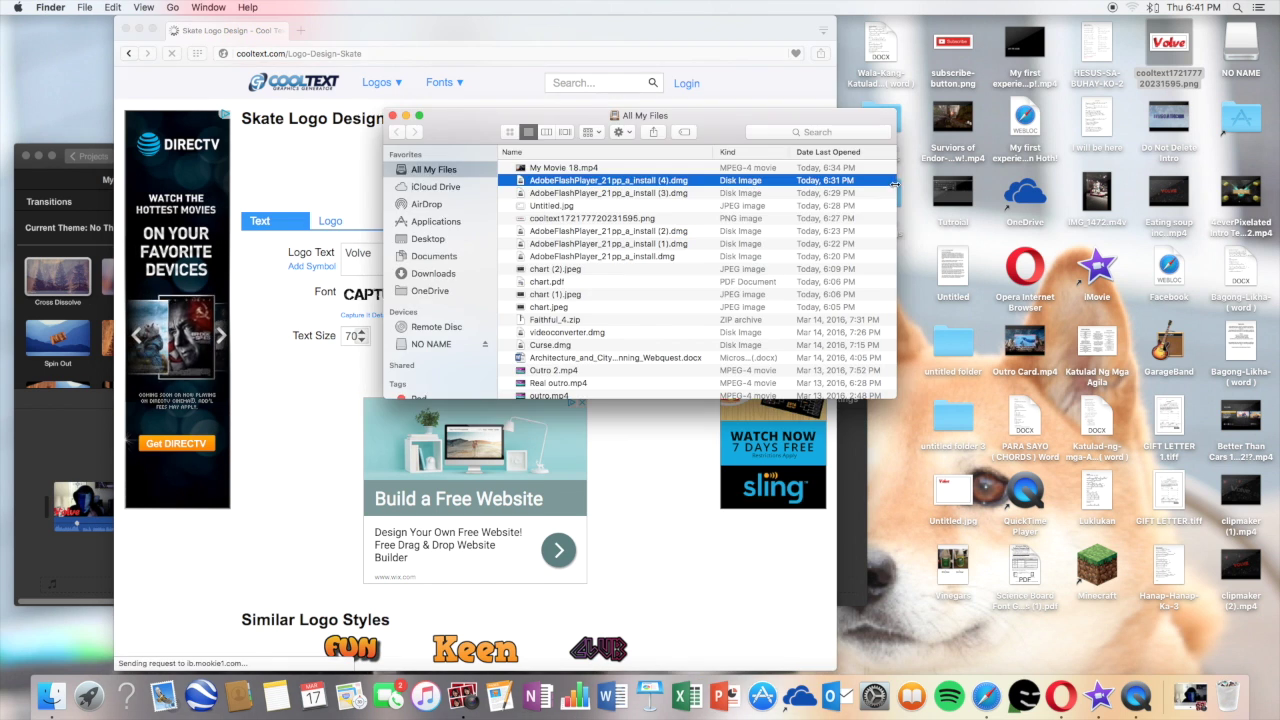
Close All My Files, drag the VOLVE logo PNG onto the desktop, and minimize Opera
left_click(850, 165)
left_click(393, 117)
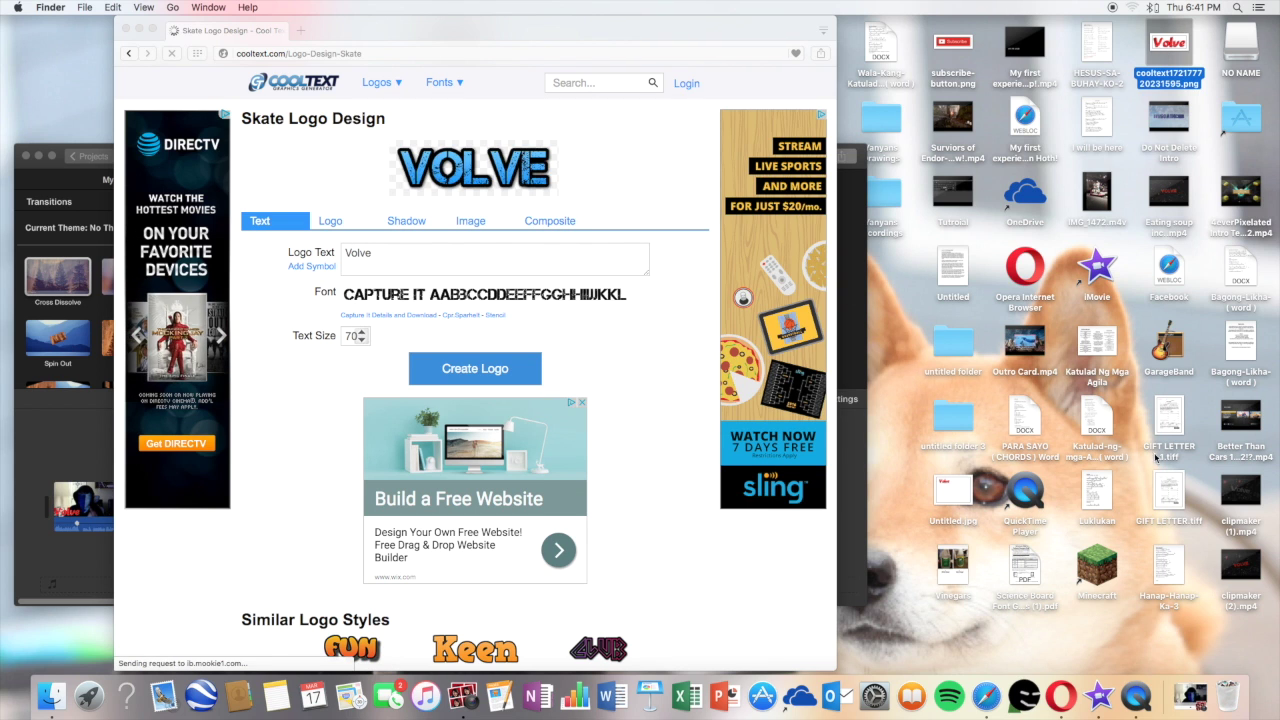
left_click(435, 196)
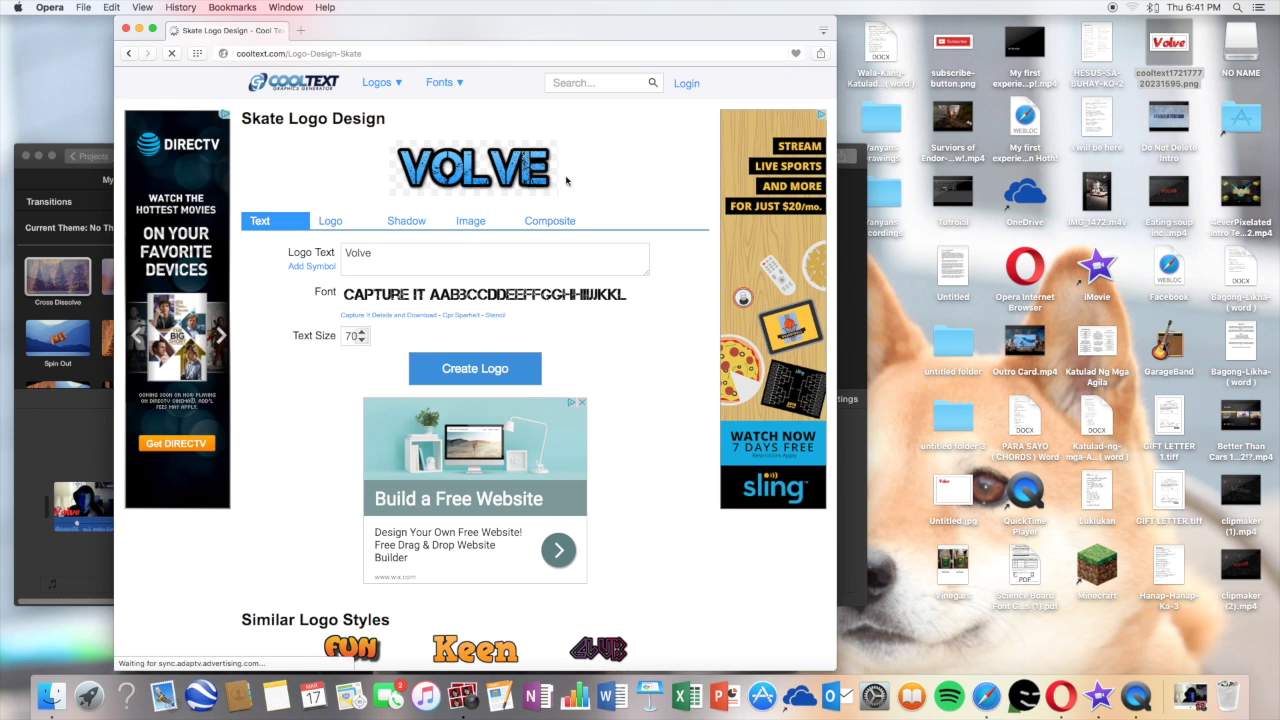
left_click_drag(519, 170, 905, 315)
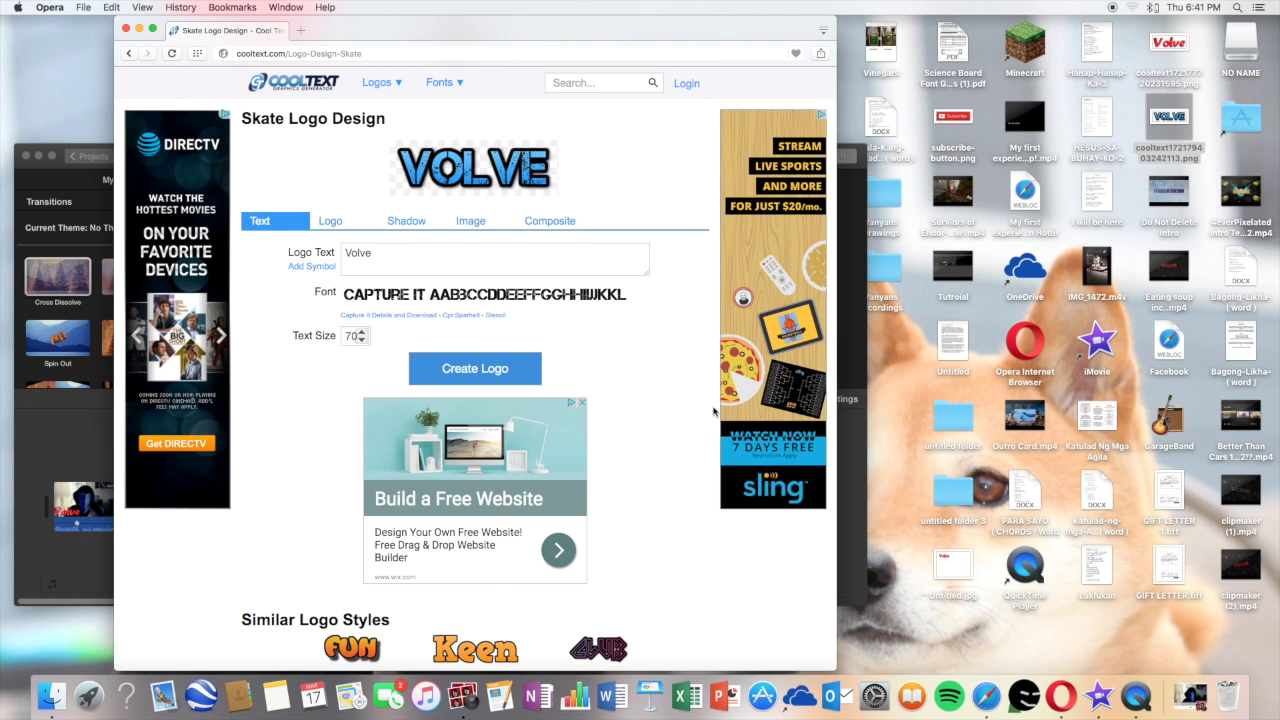
left_click(139, 29)
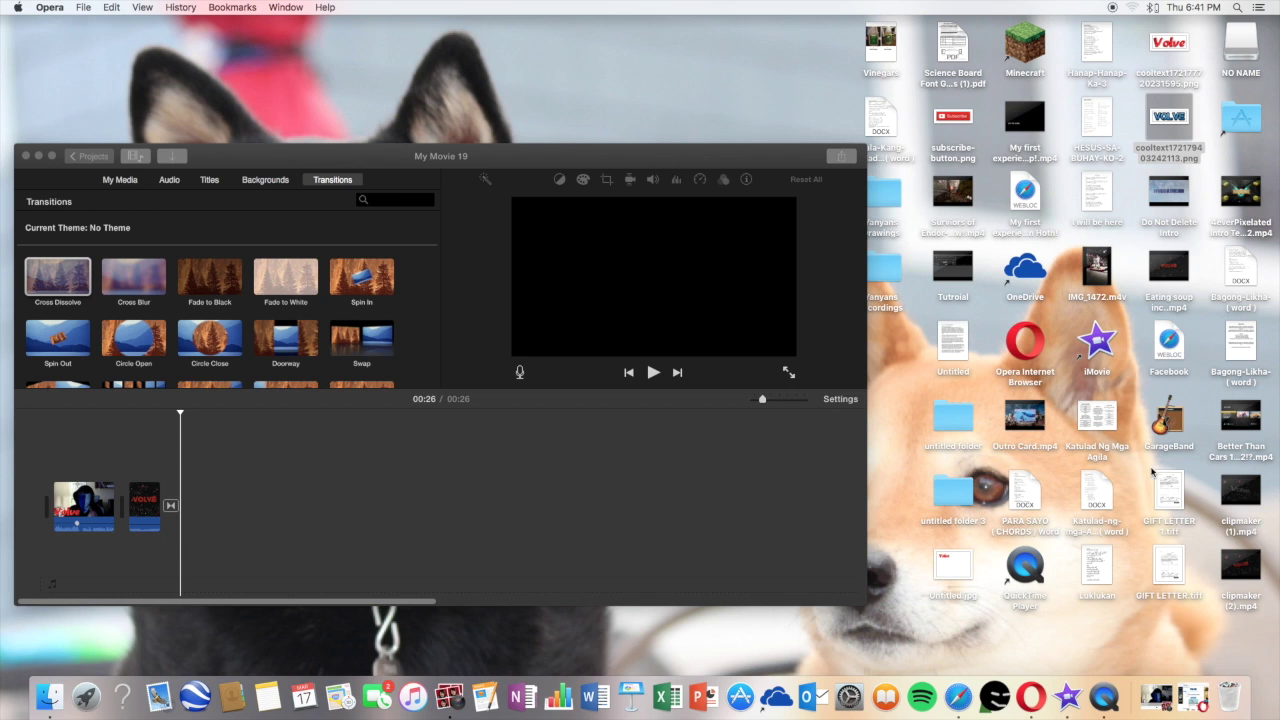
Launch Photo Booth and start recording a new webcam video
left_click(449, 697)
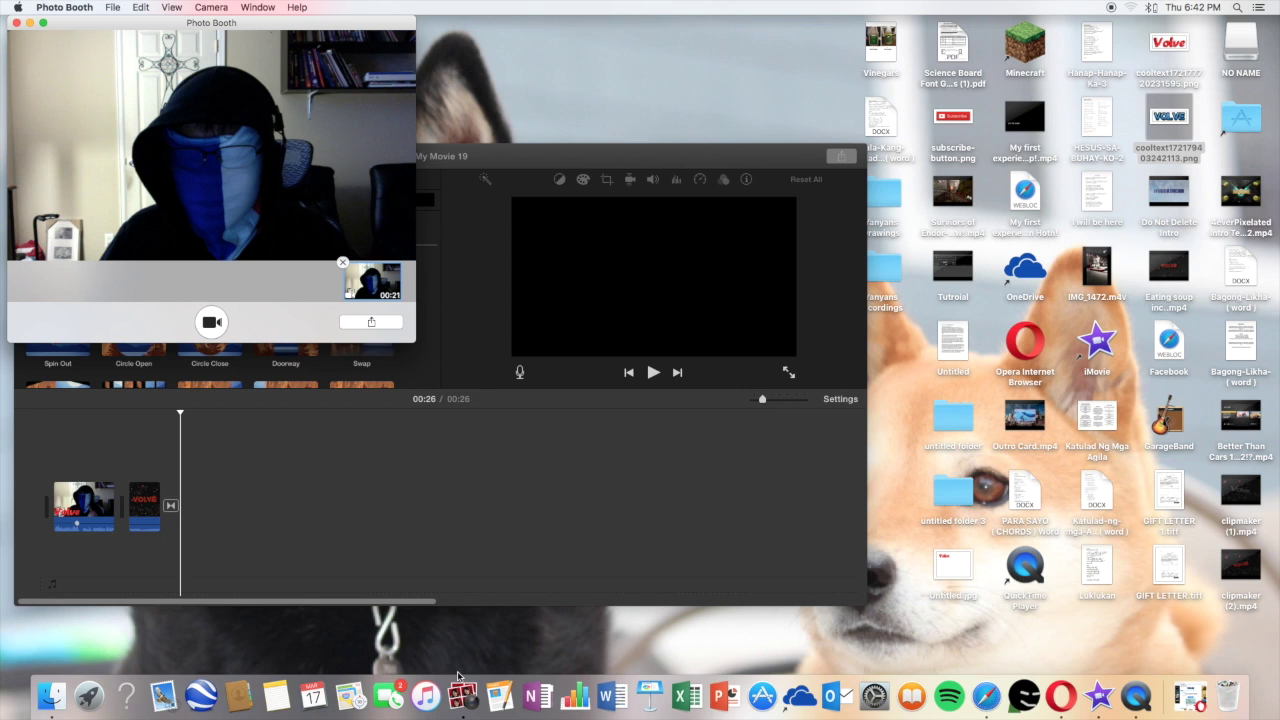
left_click(211, 321)
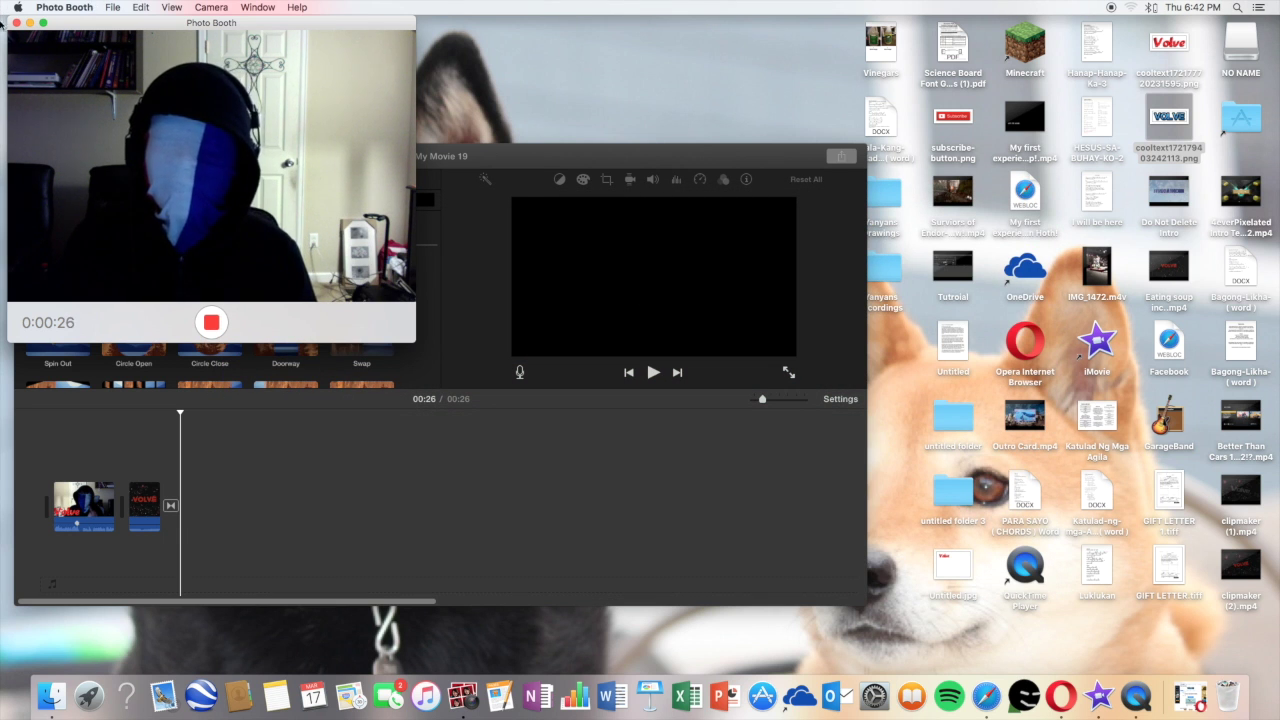
Bring iMovie forward and launch Minecraft while the webcam keeps recording
left_click(504, 74)
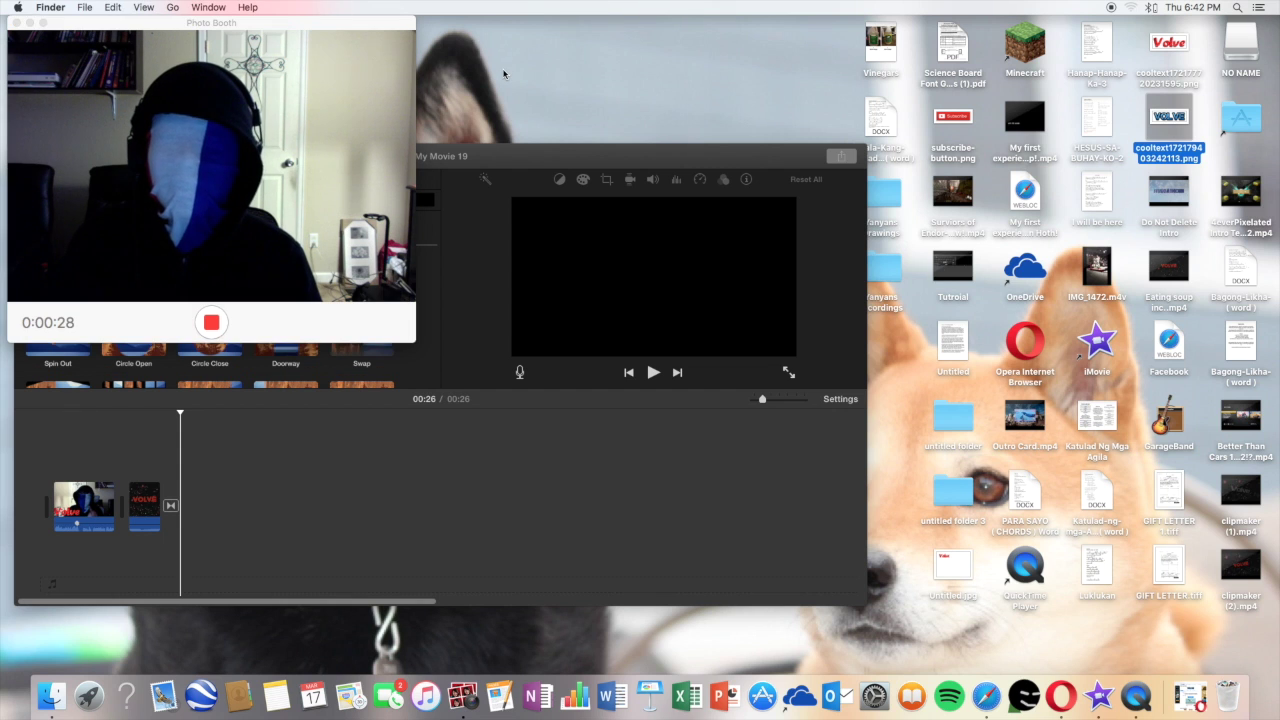
left_click(505, 160)
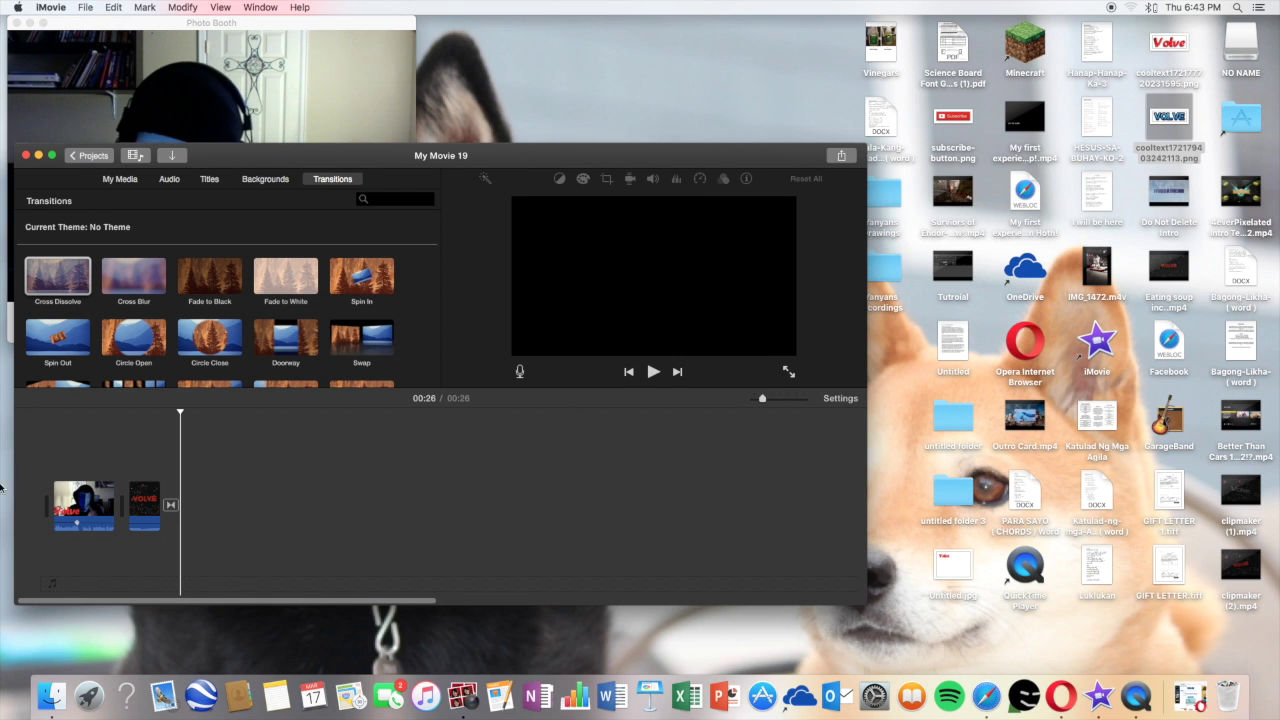
double_click(1025, 45)
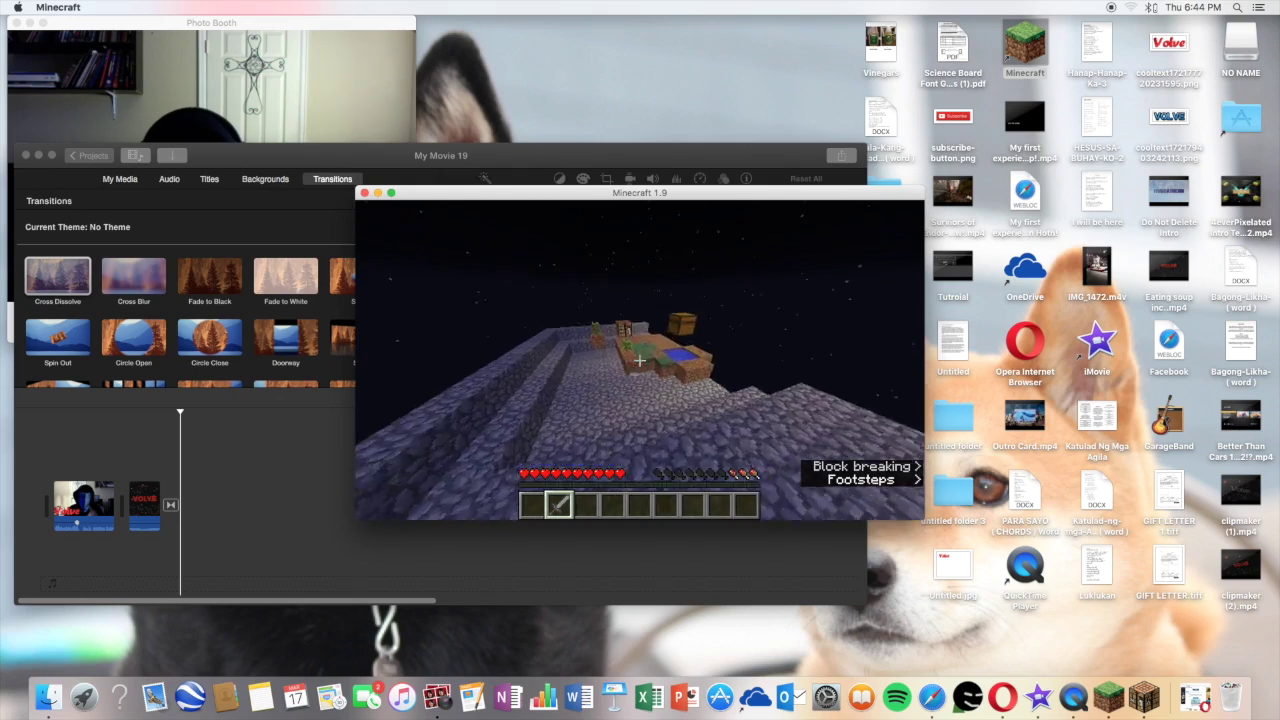
Walk onto the sky island, pause the game, and quit Minecraft
key("w")
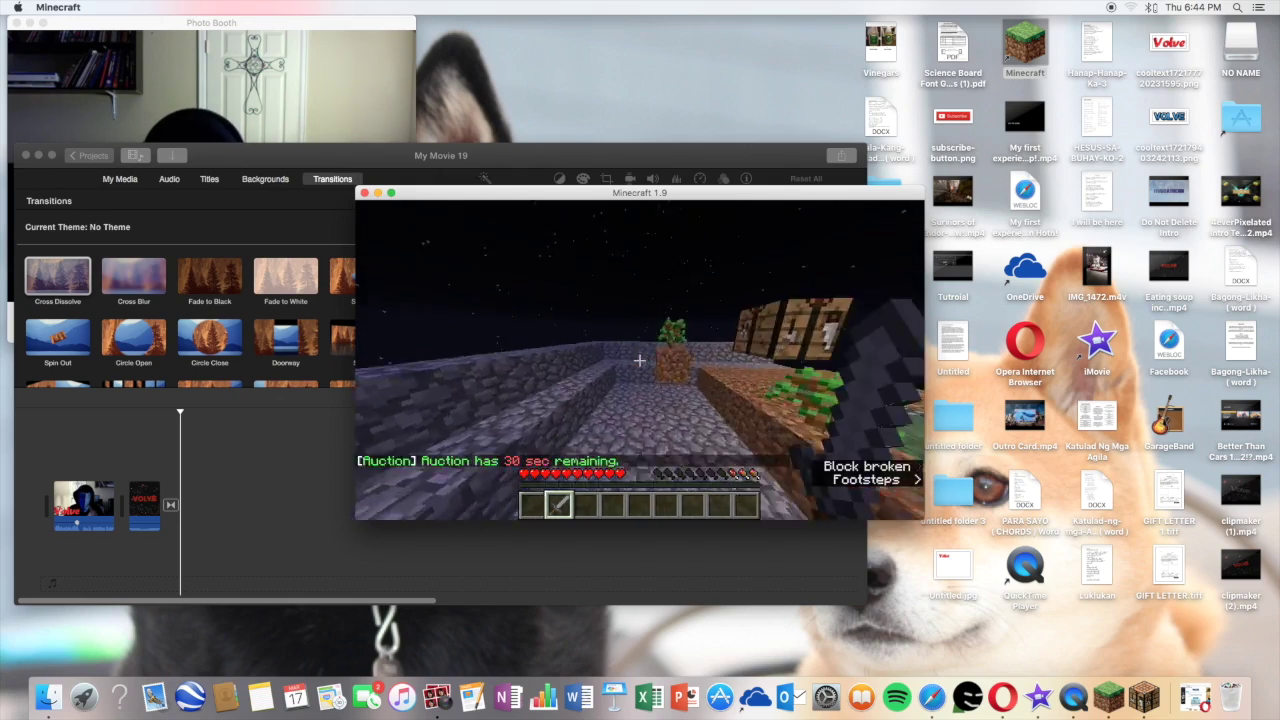
key("Escape")
left_click(364, 192)
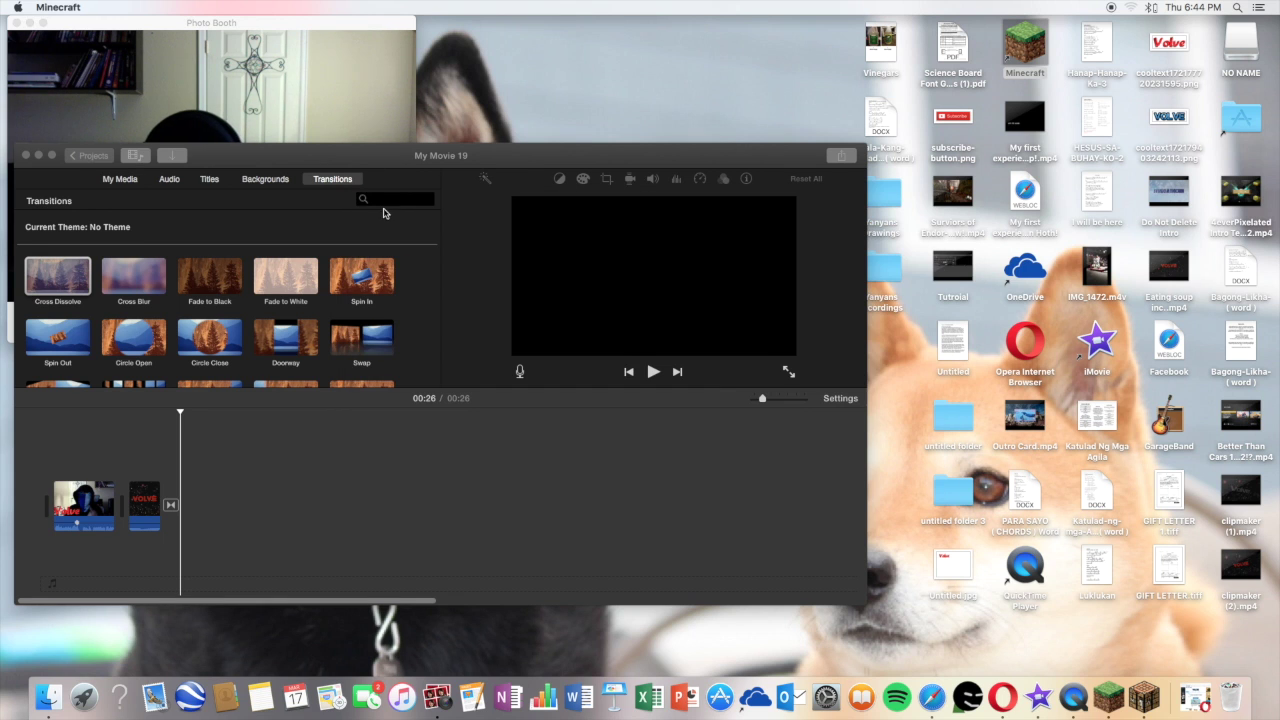
Stop the webcam recording to save a 1:53 clip and add the Tutroial video to the timeline
left_click(306, 123)
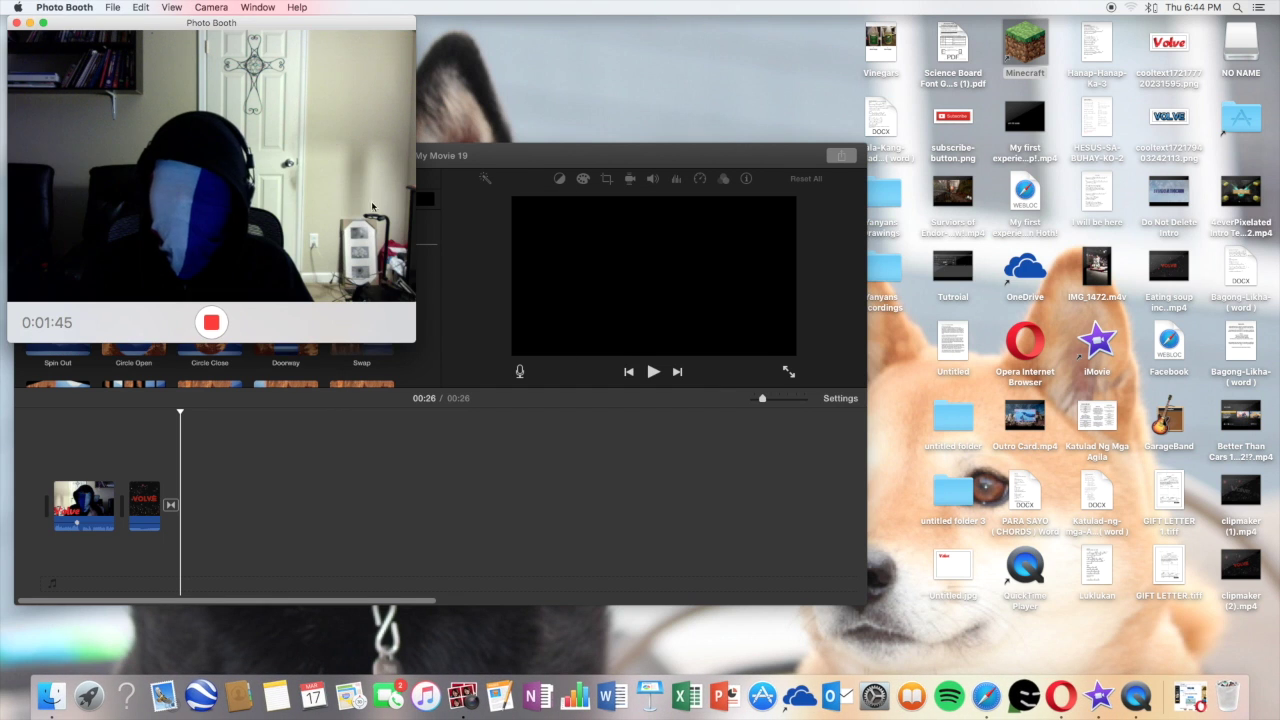
left_click(211, 325)
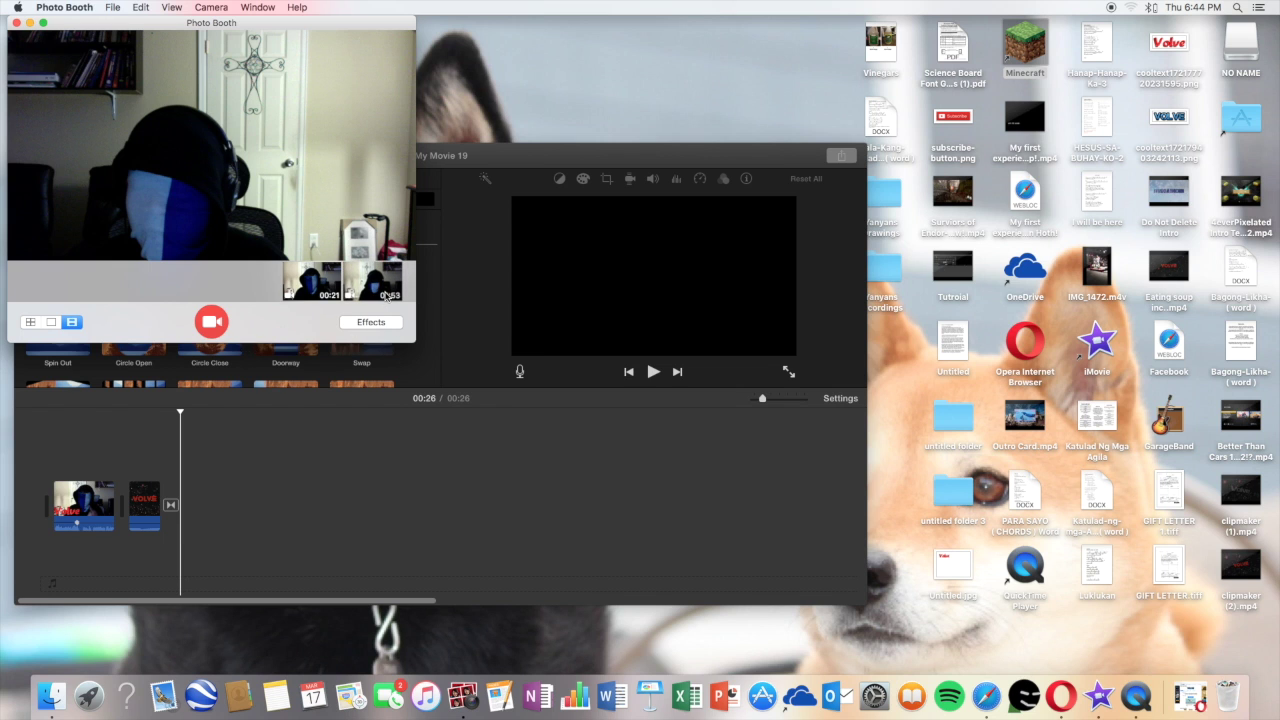
left_click(367, 290)
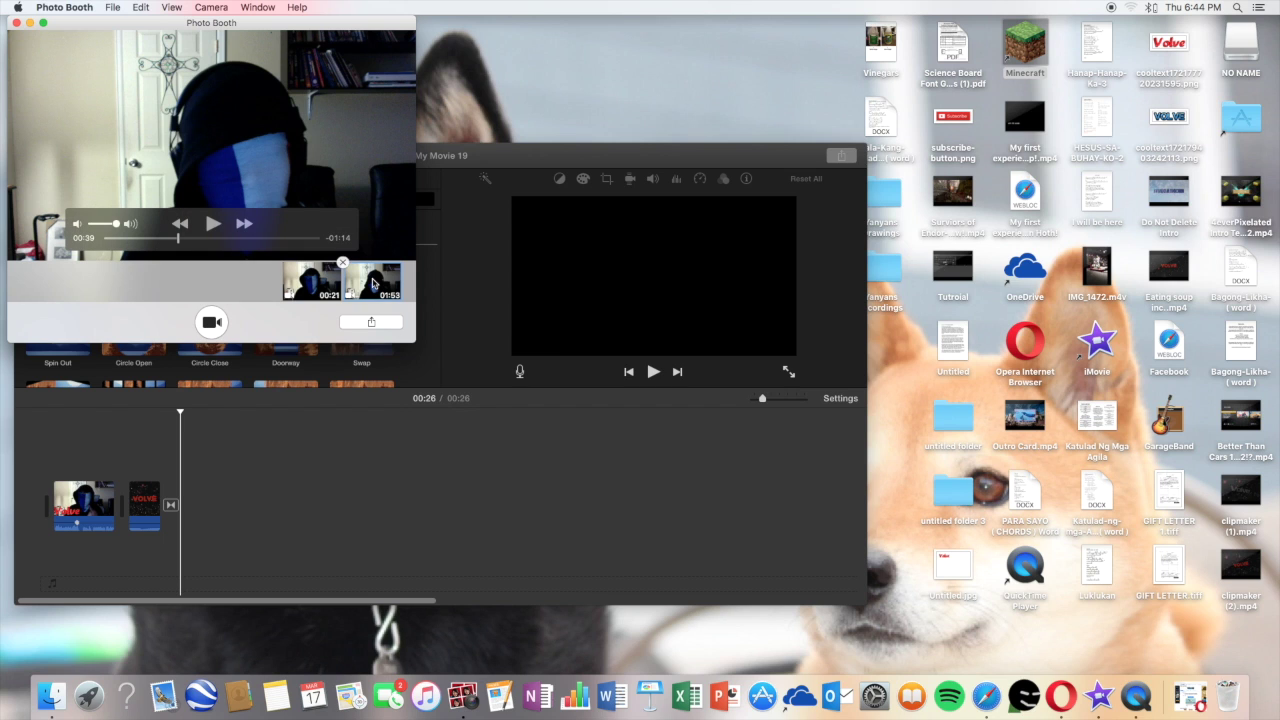
left_click_drag(372, 285, 405, 287)
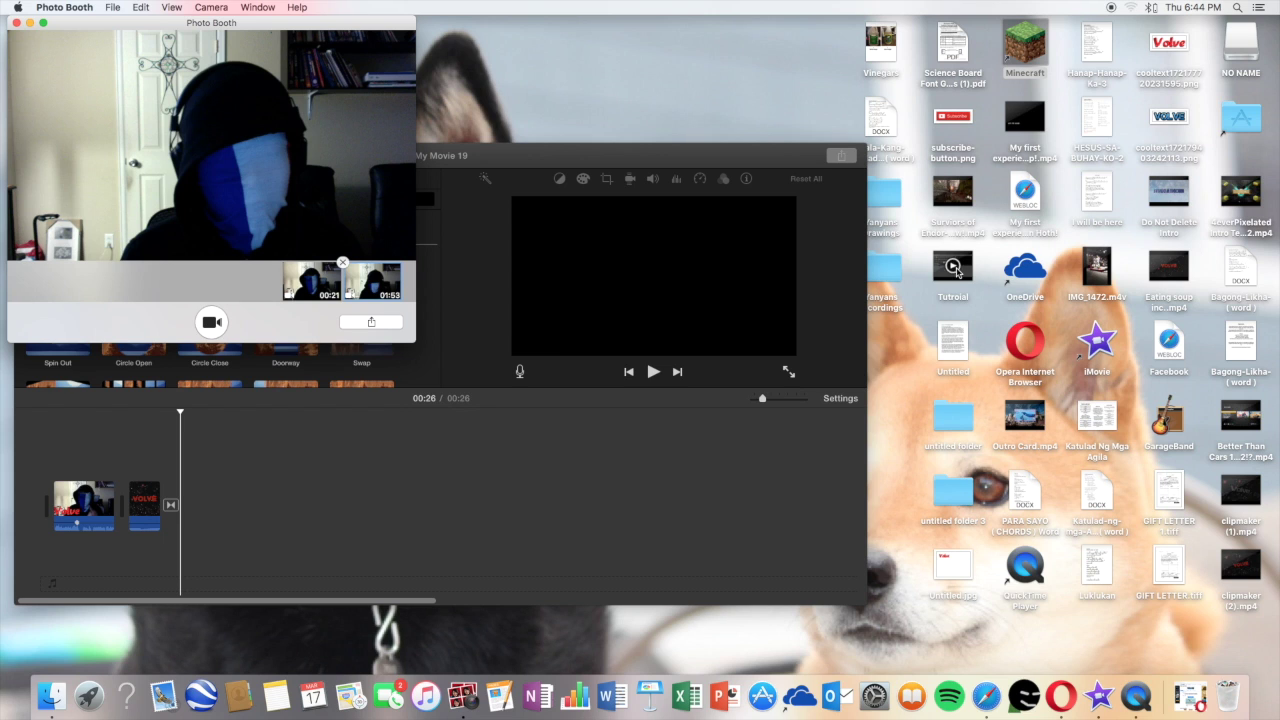
left_click_drag(968, 272, 207, 515)
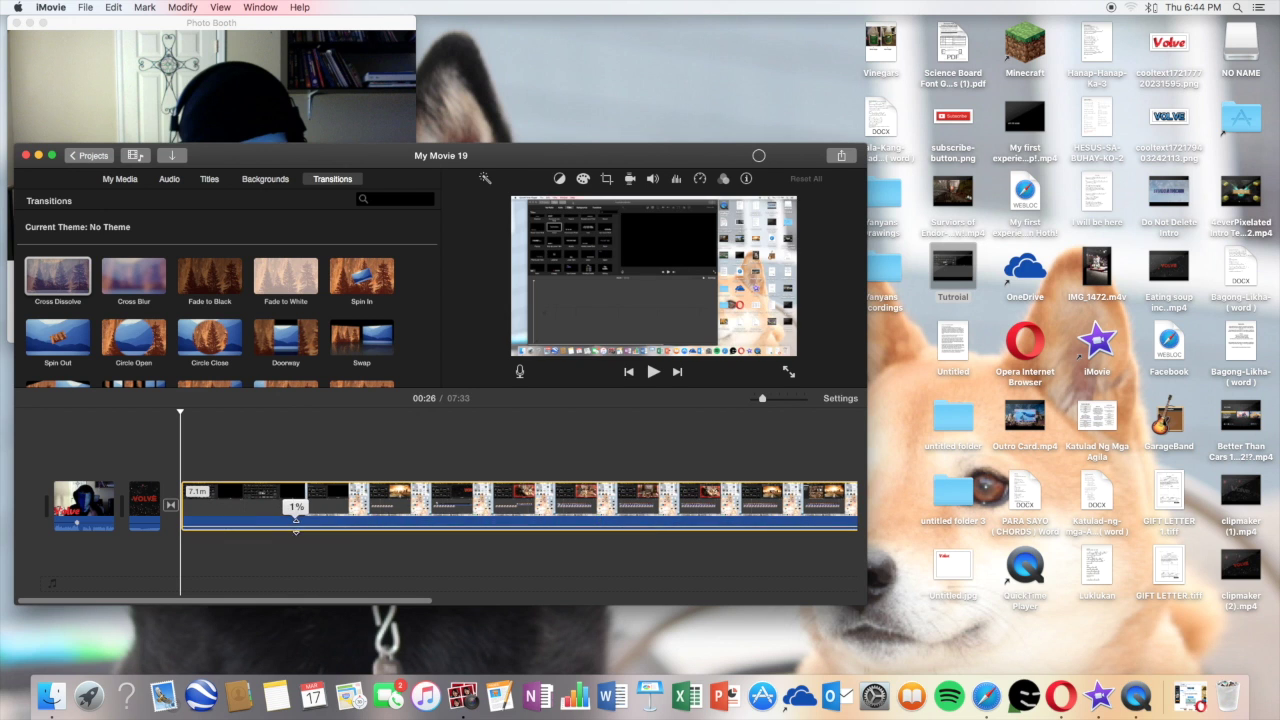
Place the 1:53 facecam clip as a cutaway above the tutorial footage and preview from the start
left_click(210, 101)
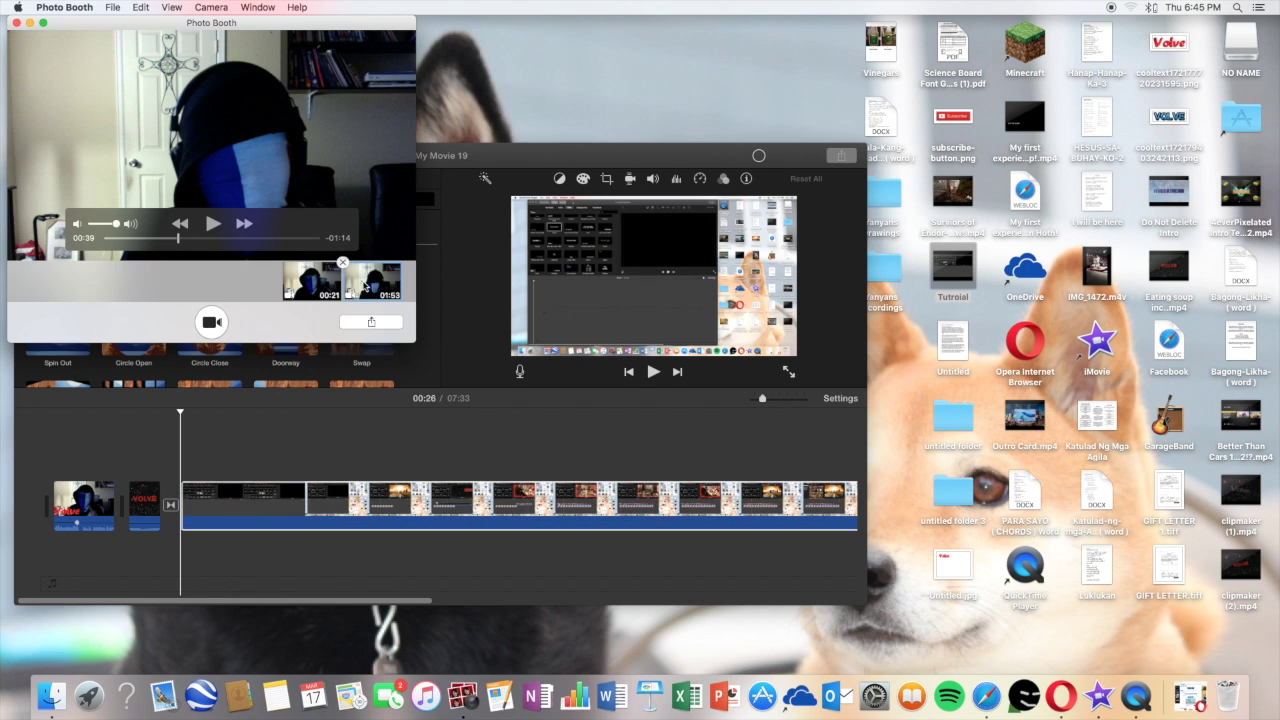
left_click_drag(366, 285, 190, 470)
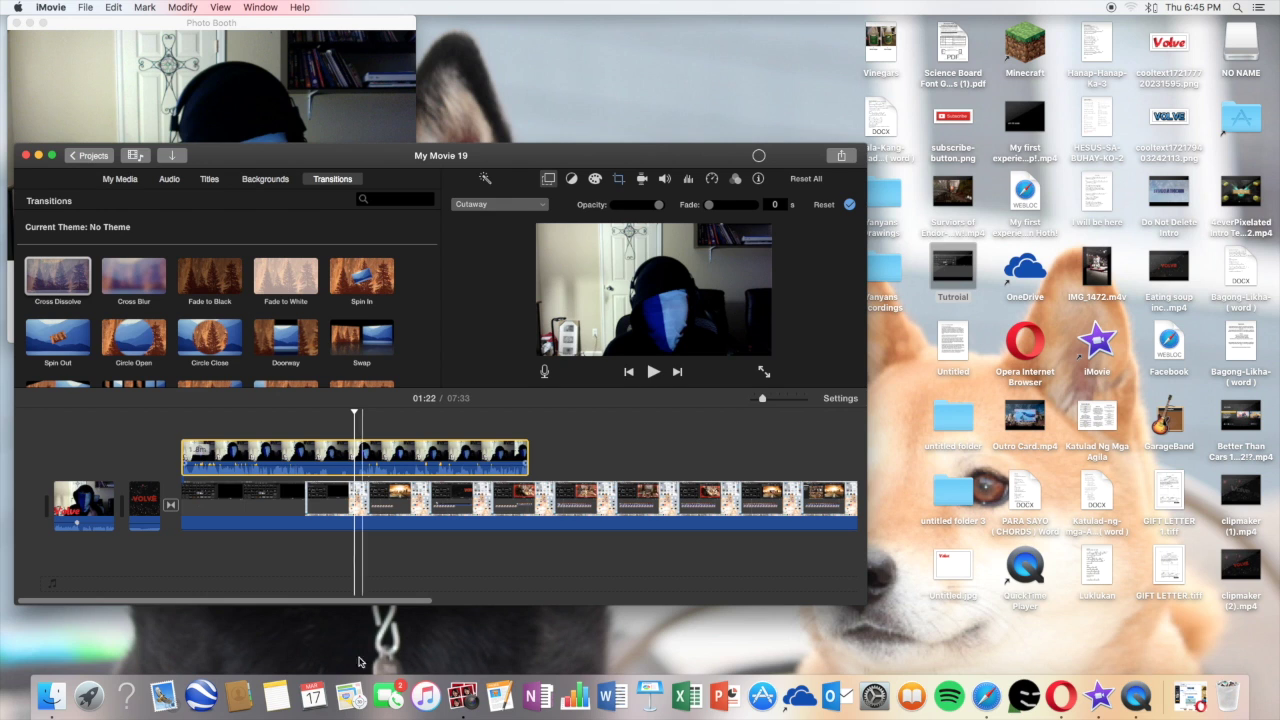
left_click(54, 444)
key("space")
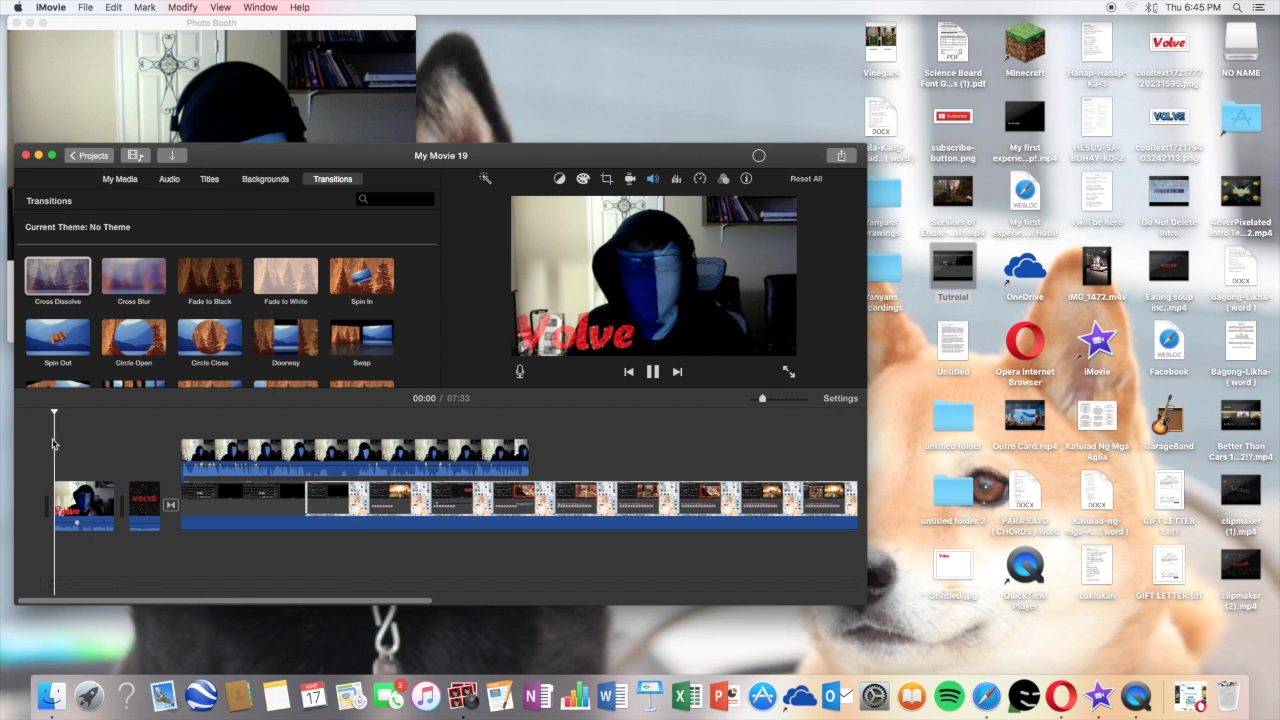
key("space")
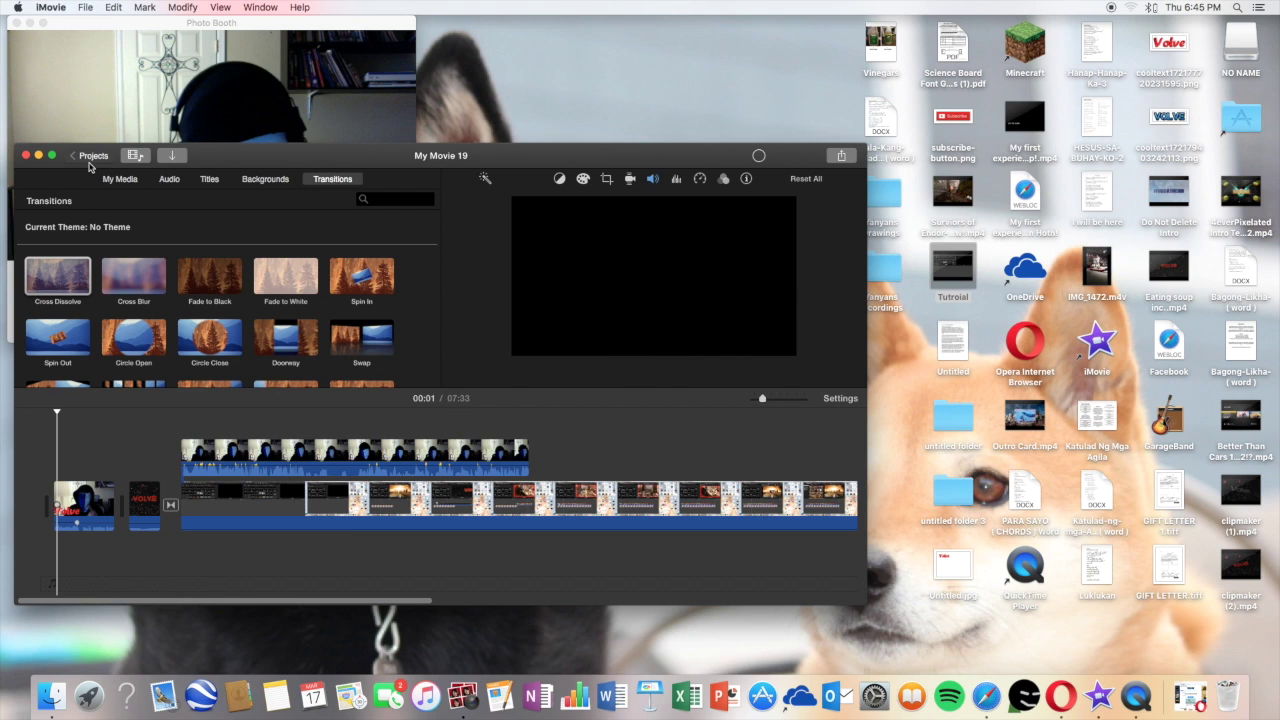
In My Movie 18, replace the Volve title clip with the Volve logo image above the facecam
left_click(92, 156)
double_click(144, 272)
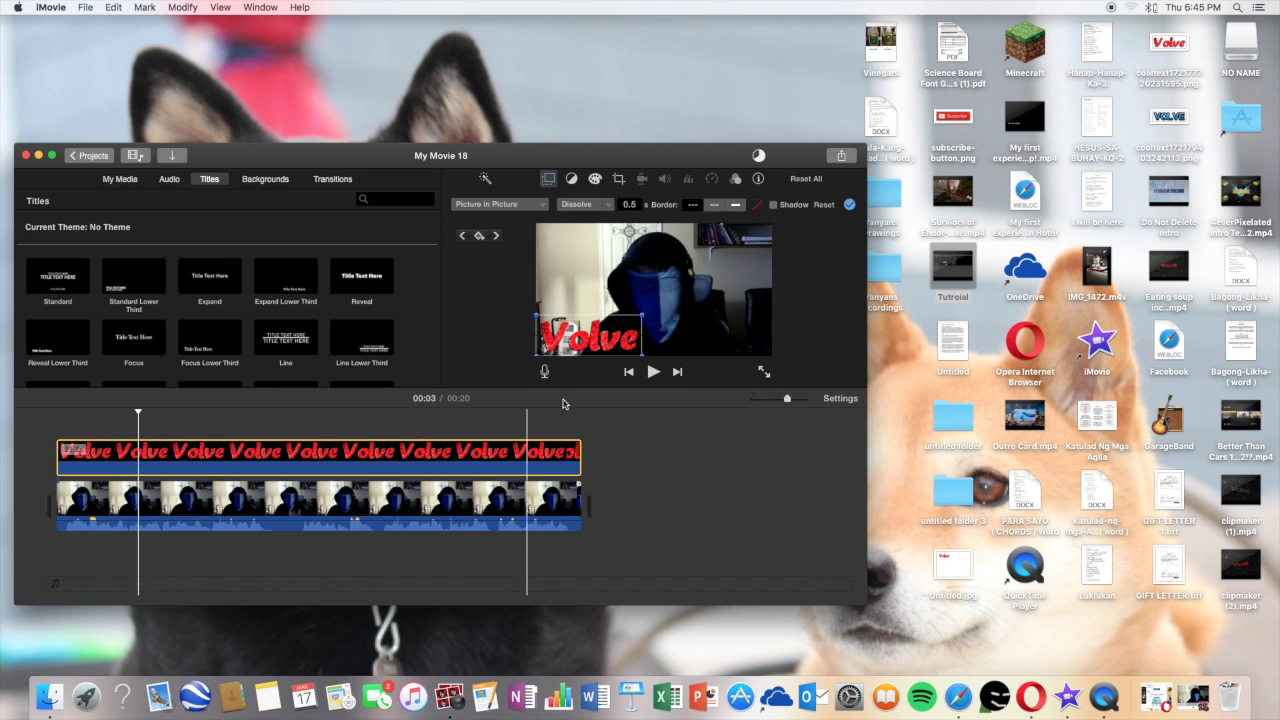
key("Delete")
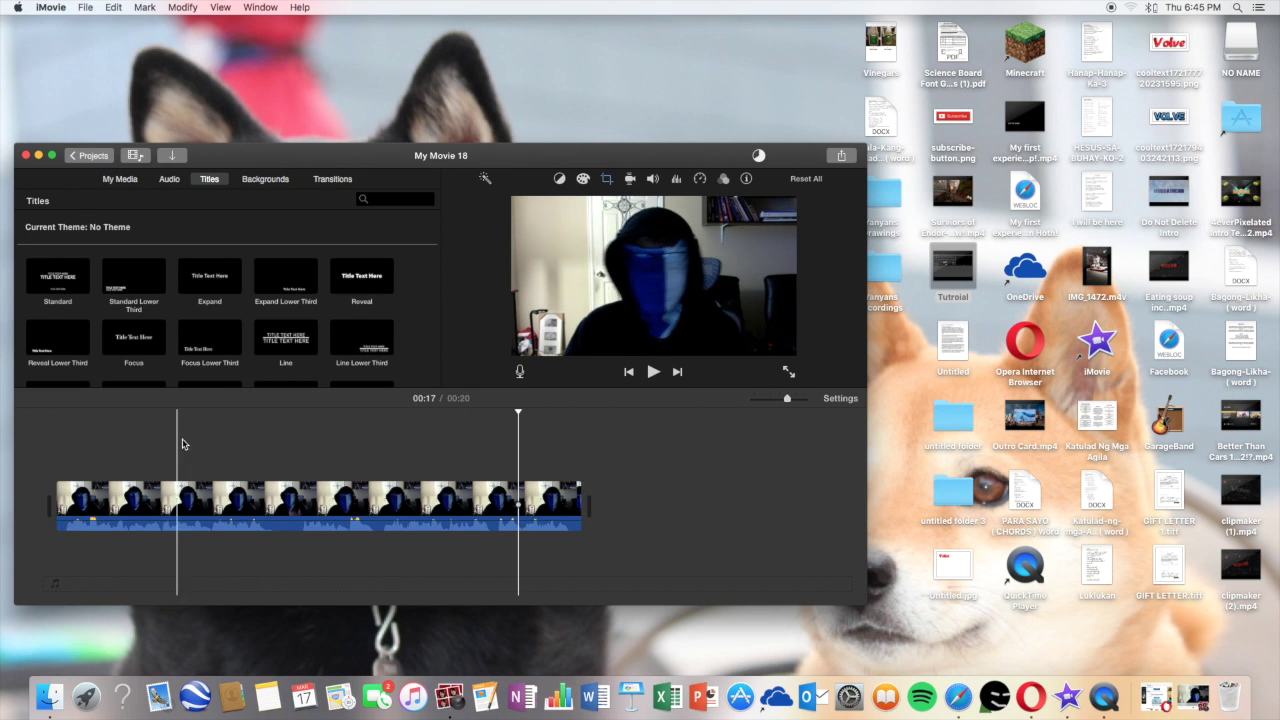
left_click_drag(1168, 45, 139, 454)
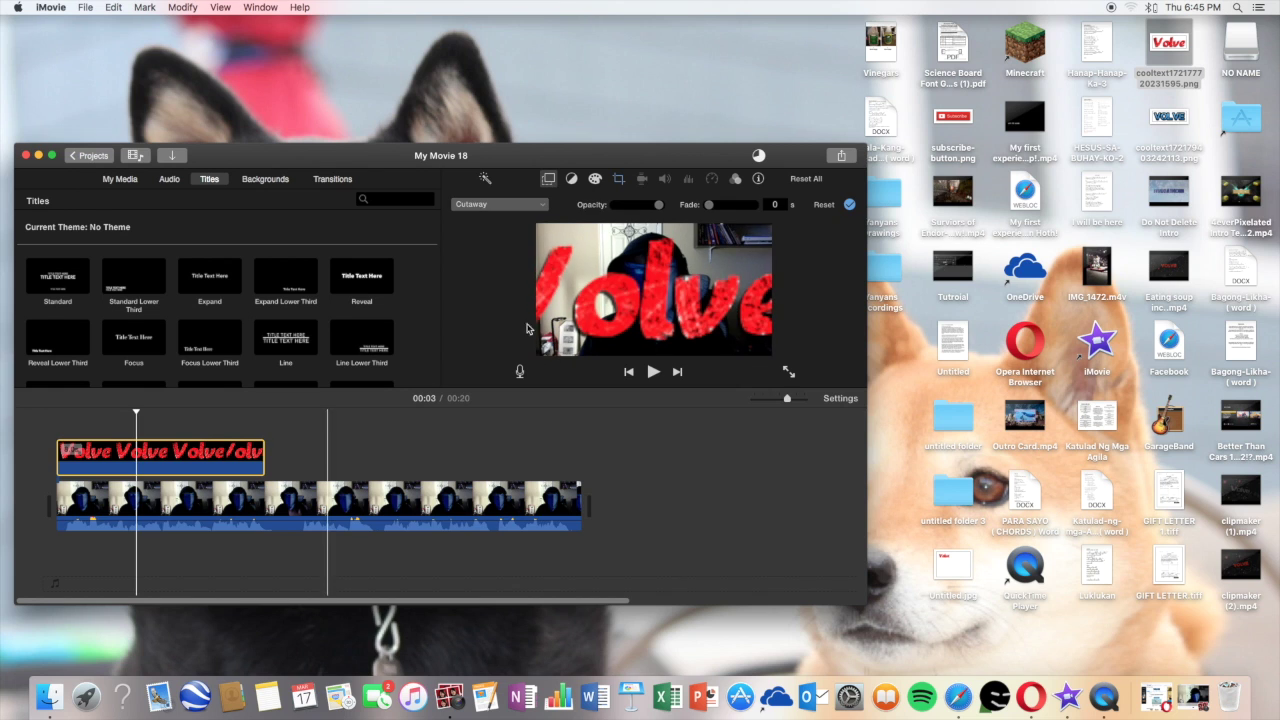
Make the Volve logo a Picture in Picture inset and play the movie
left_click(544, 204)
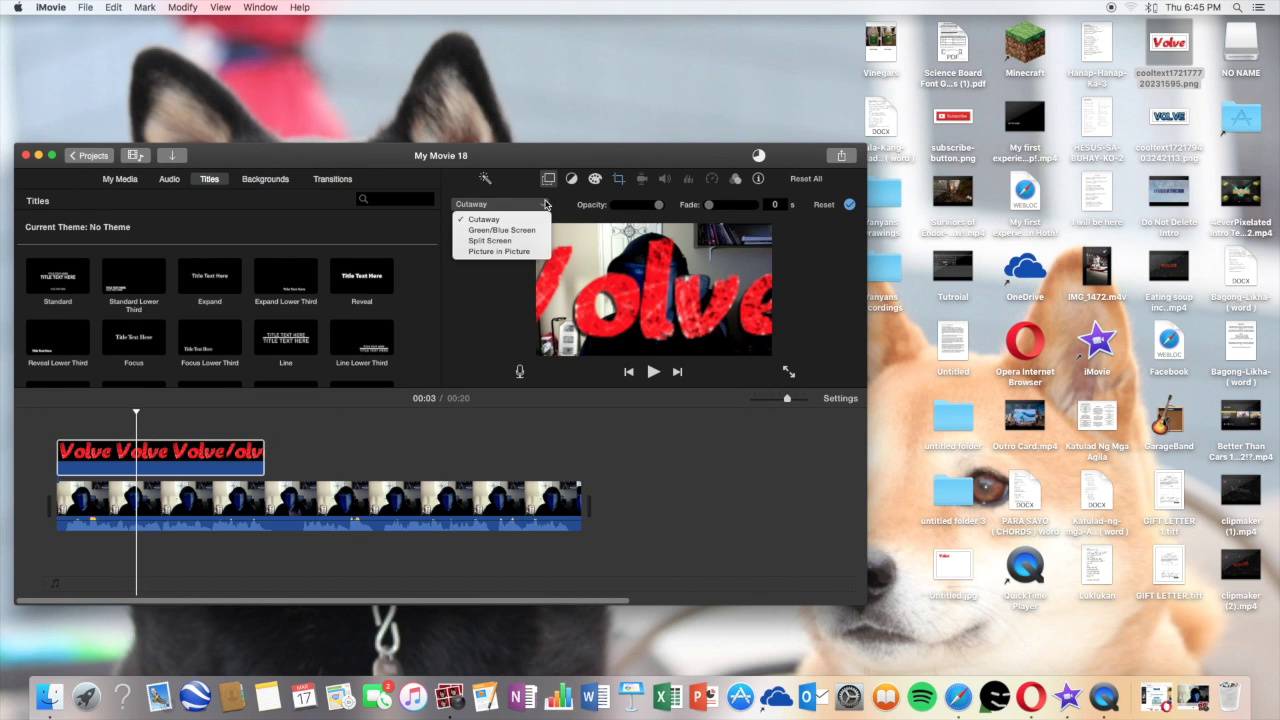
left_click(532, 252)
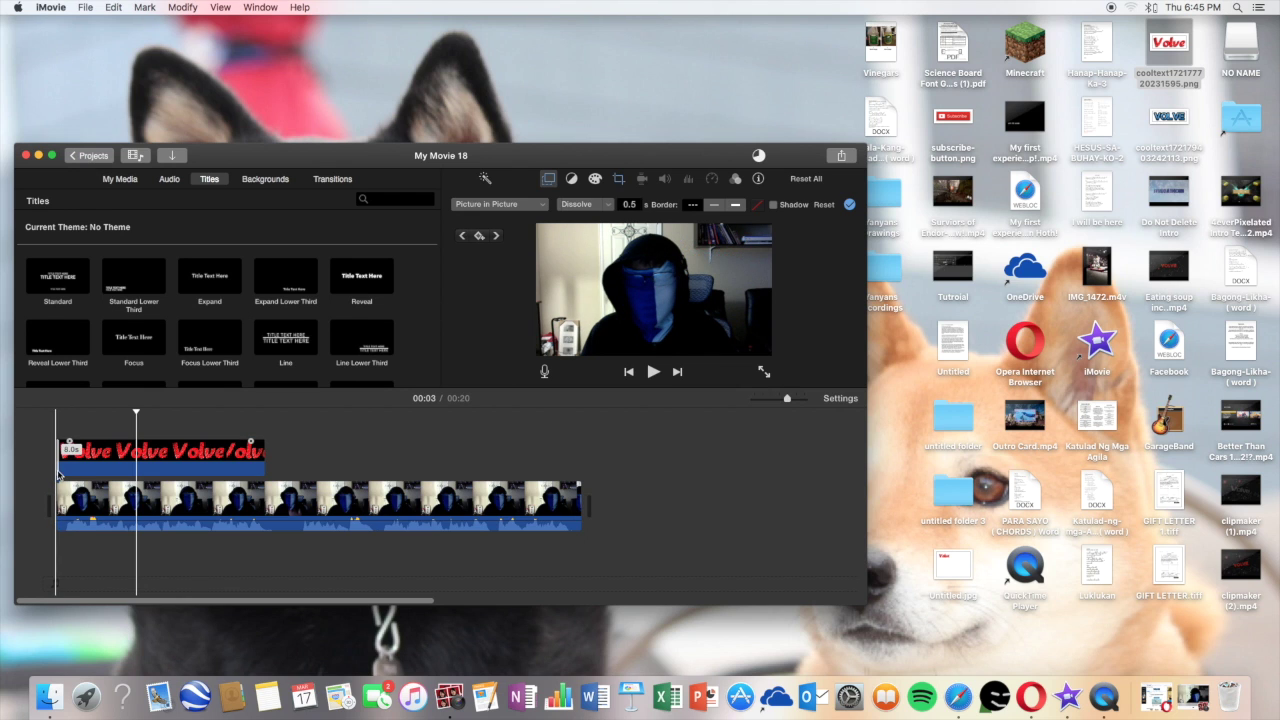
key("space")
key("space")
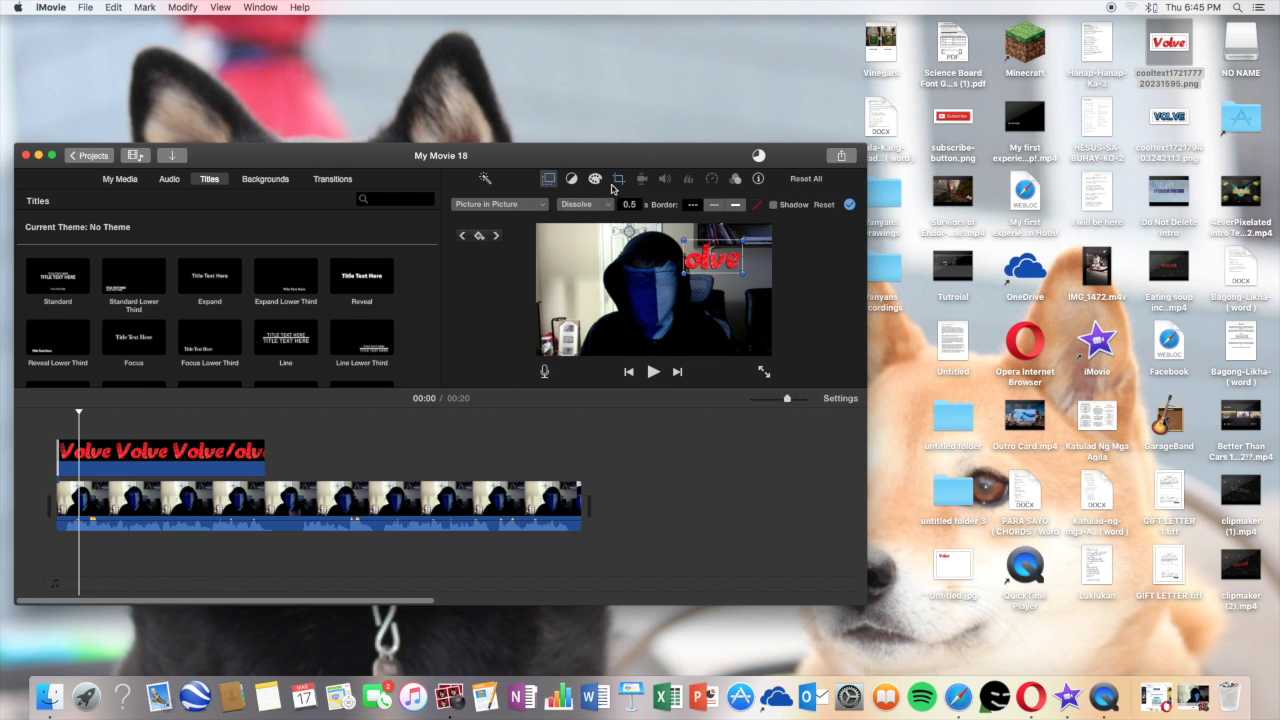
Set the Volve logo's crop to Fit and move the inset to the lower-left
left_click(617, 180)
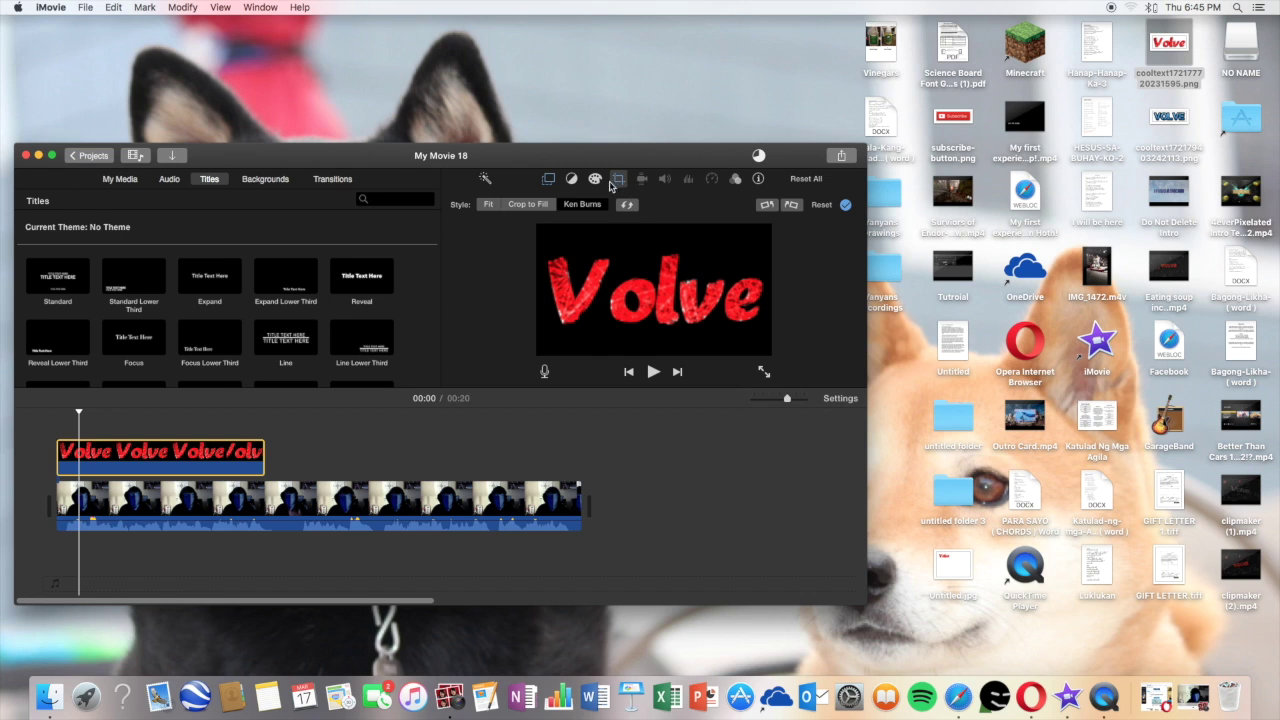
left_click(489, 205)
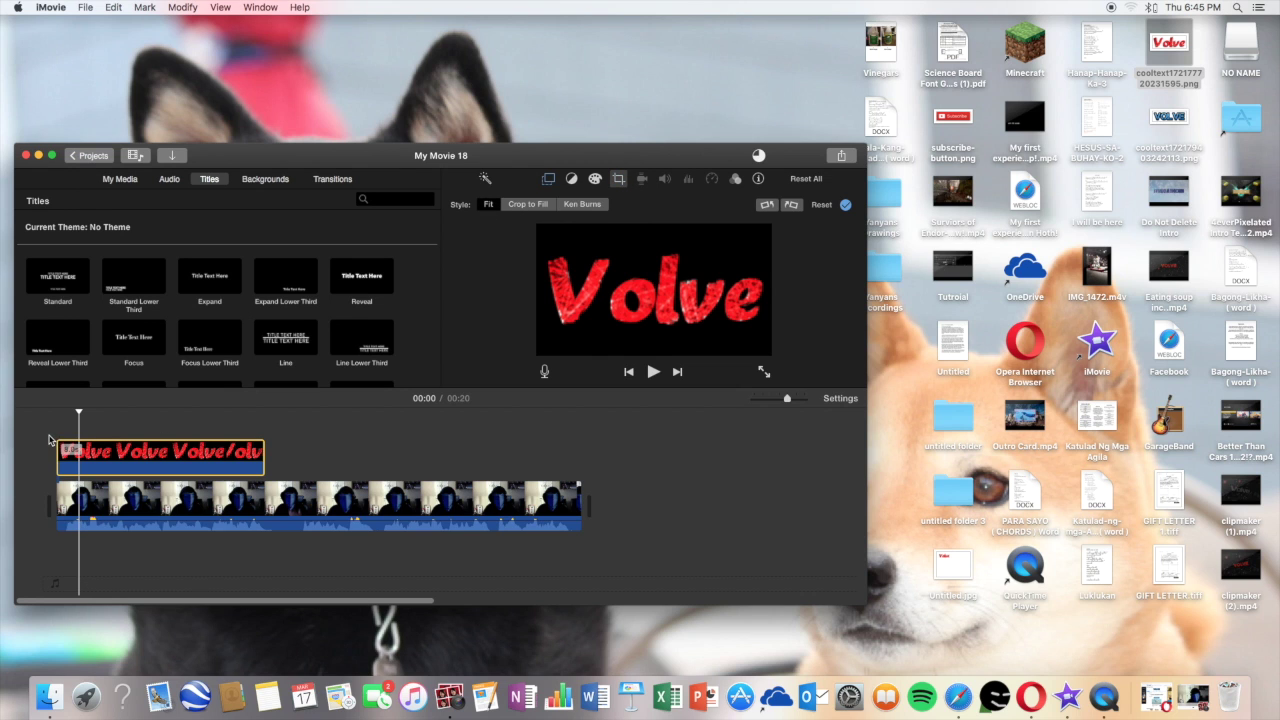
key("space")
key("space")
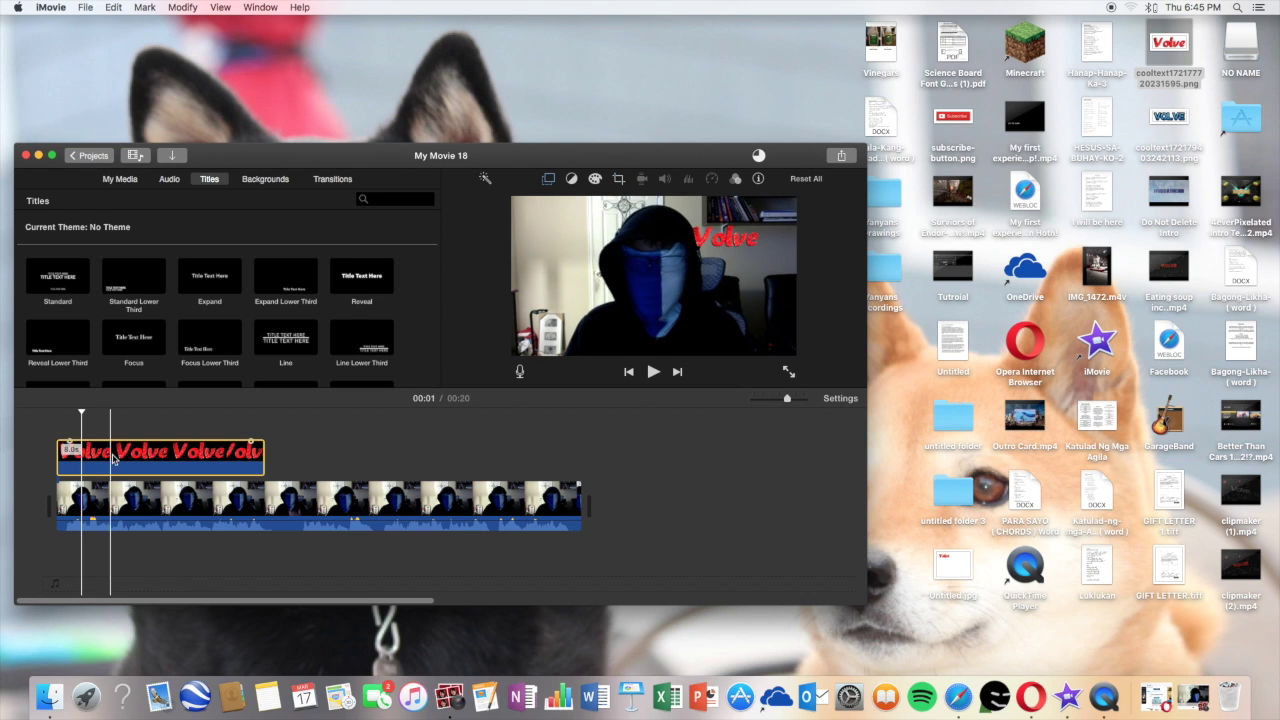
left_click(113, 458)
left_click_drag(724, 261, 603, 357)
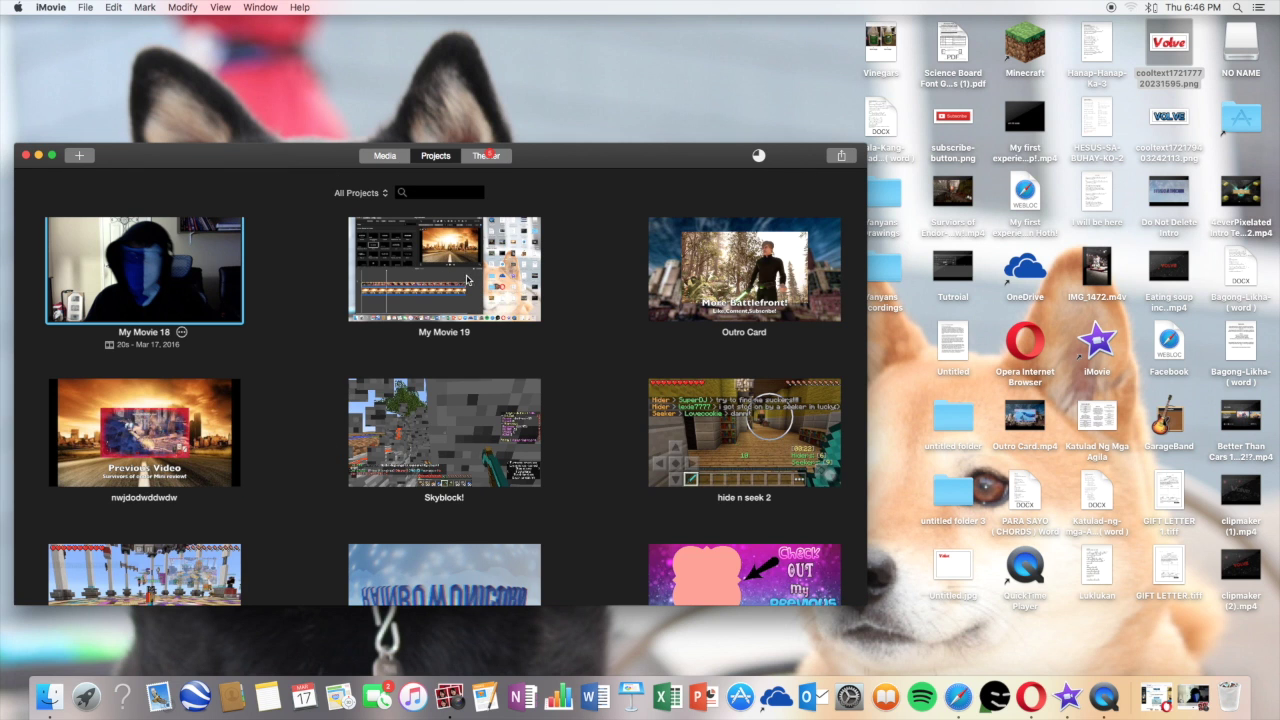
Open My Movie 19 from the Projects browser and play its timeline
key("Return")
left_click(427, 249)
double_click(425, 248)
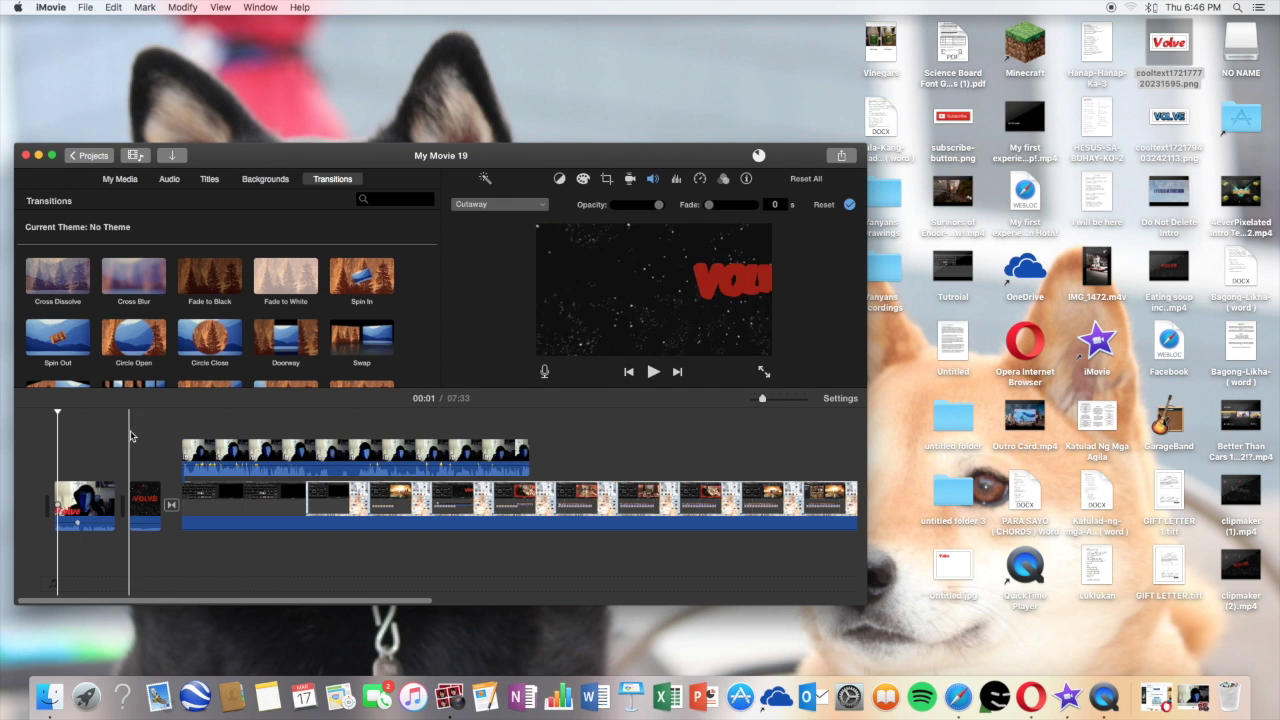
left_click(138, 433)
key("space")
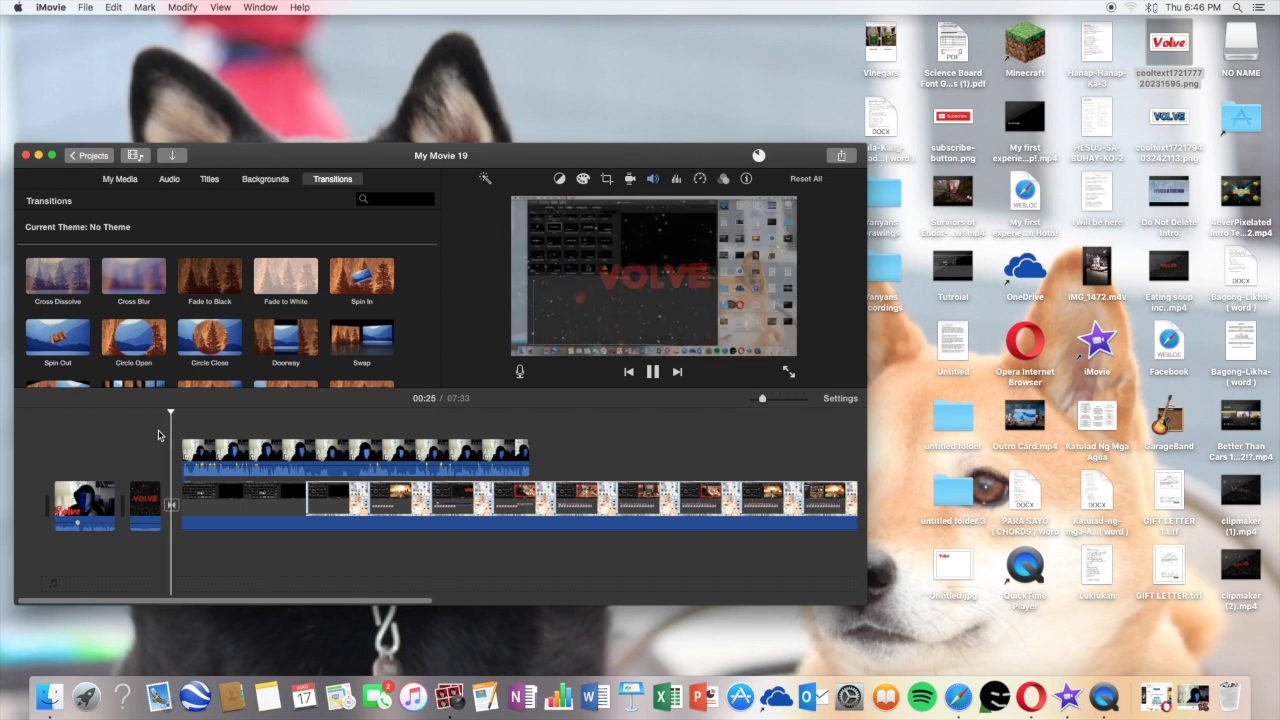
Set the facecam overlay to Picture in Picture and drag the inset to the lower-left corner
left_click(222, 455)
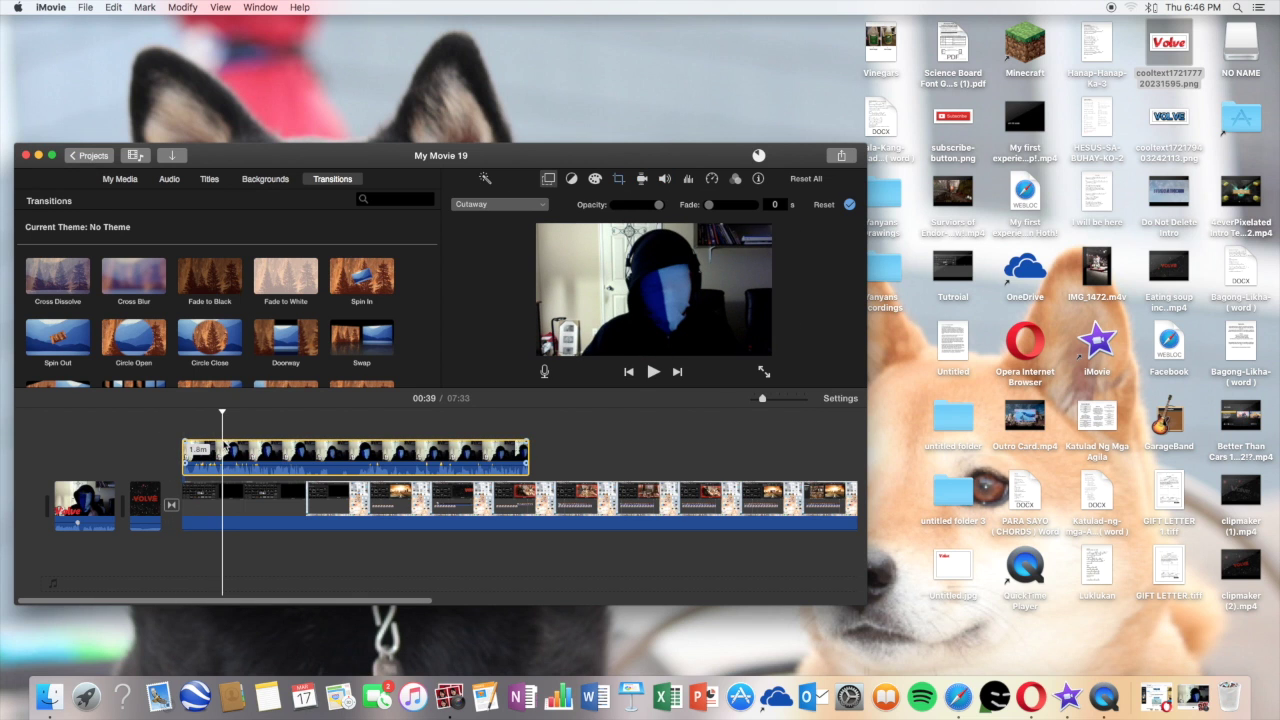
left_click(214, 462)
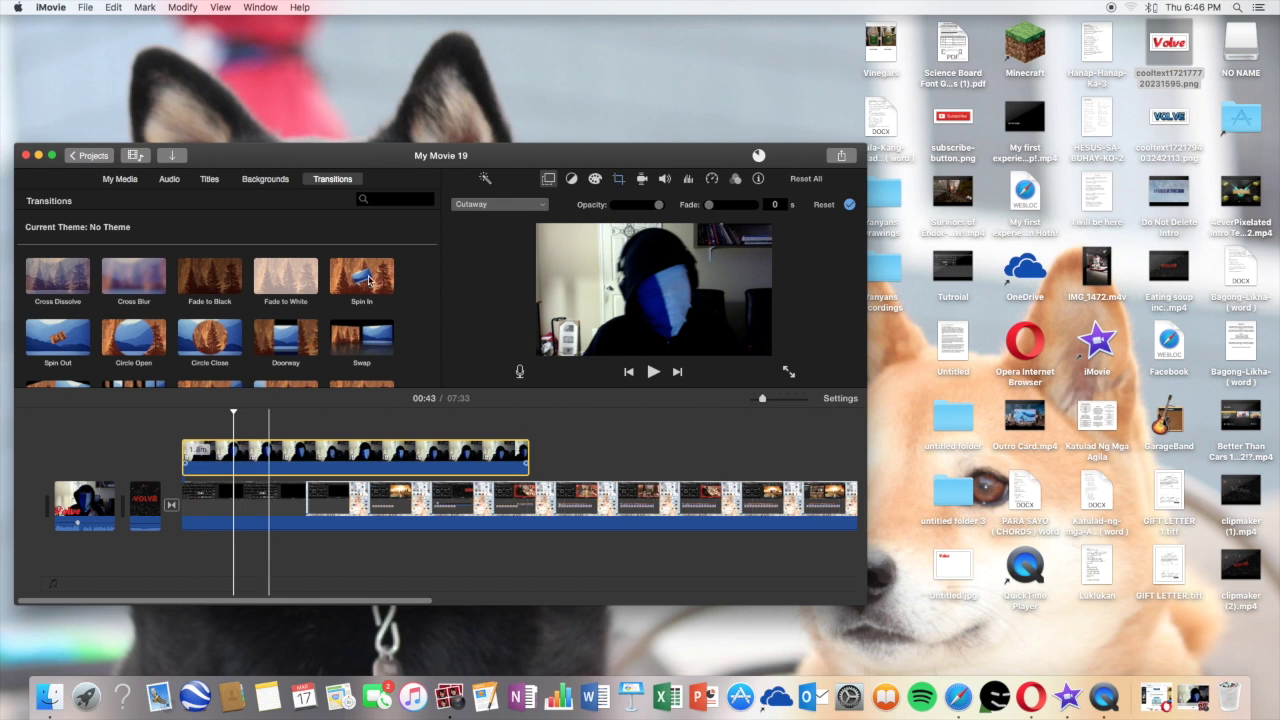
left_click(489, 205)
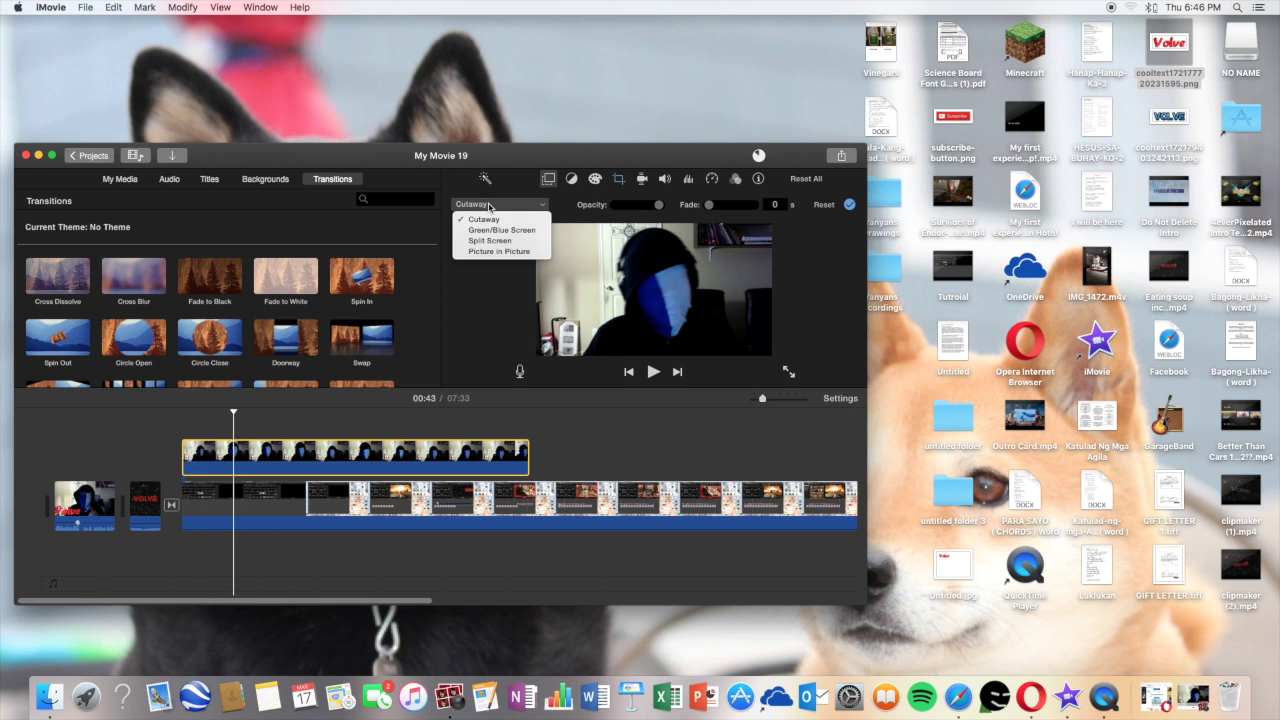
left_click(615, 180)
left_click(619, 179)
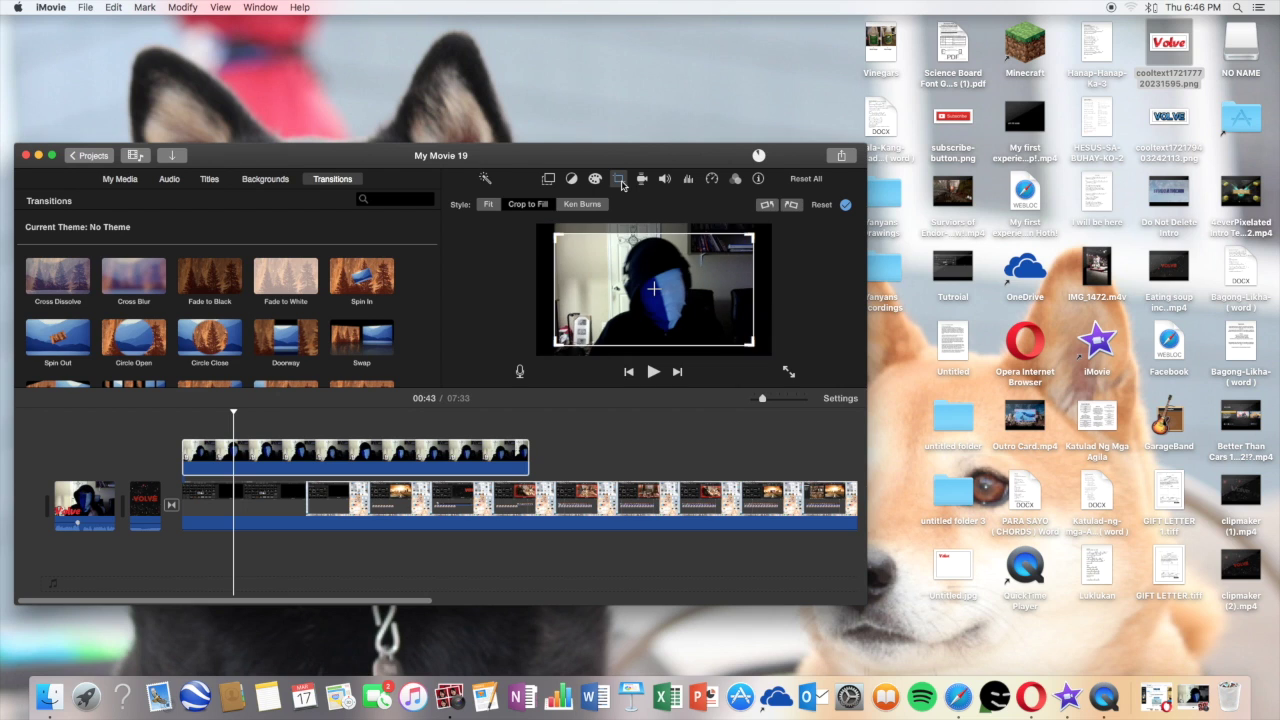
left_click(548, 179)
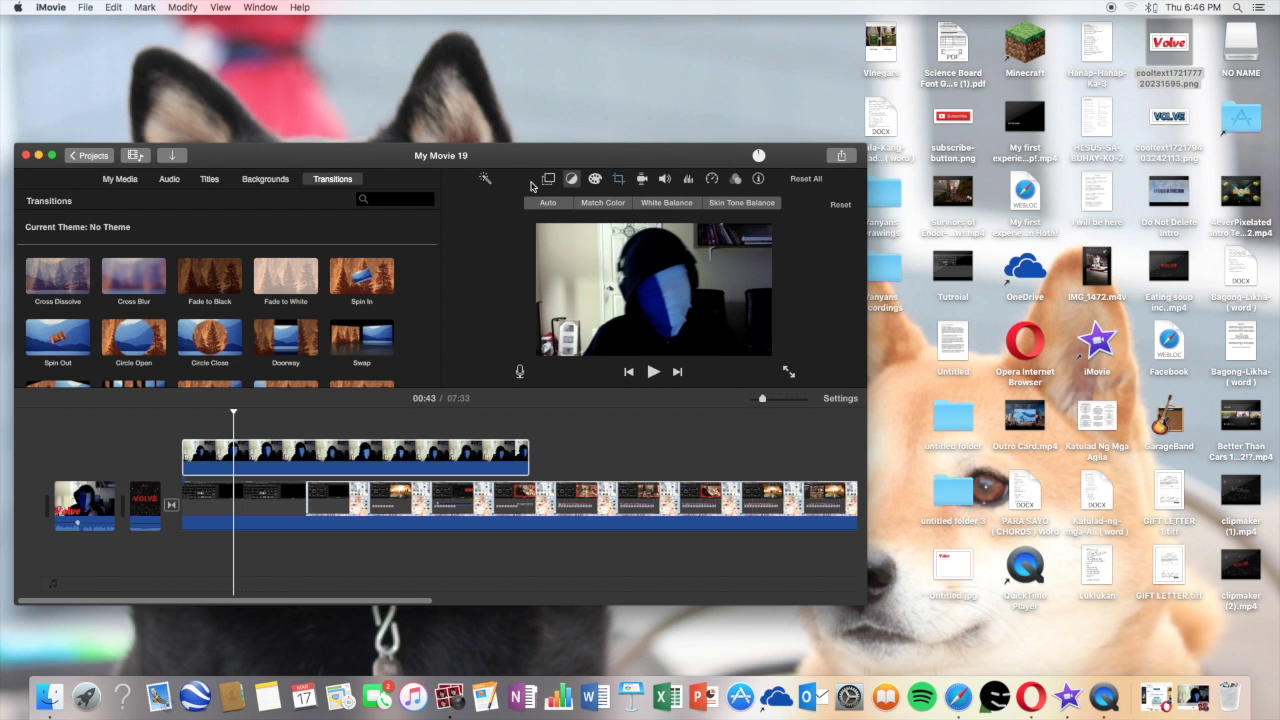
left_click(505, 207)
left_click(500, 252)
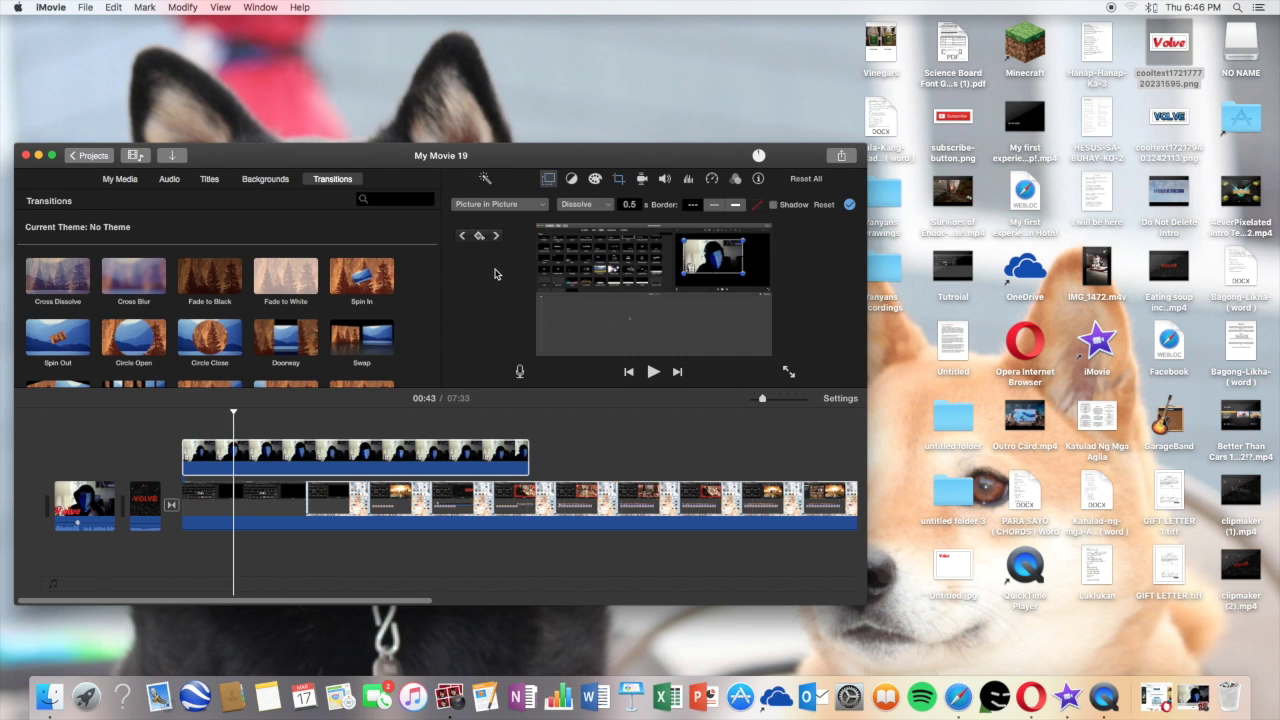
left_click_drag(728, 258, 578, 347)
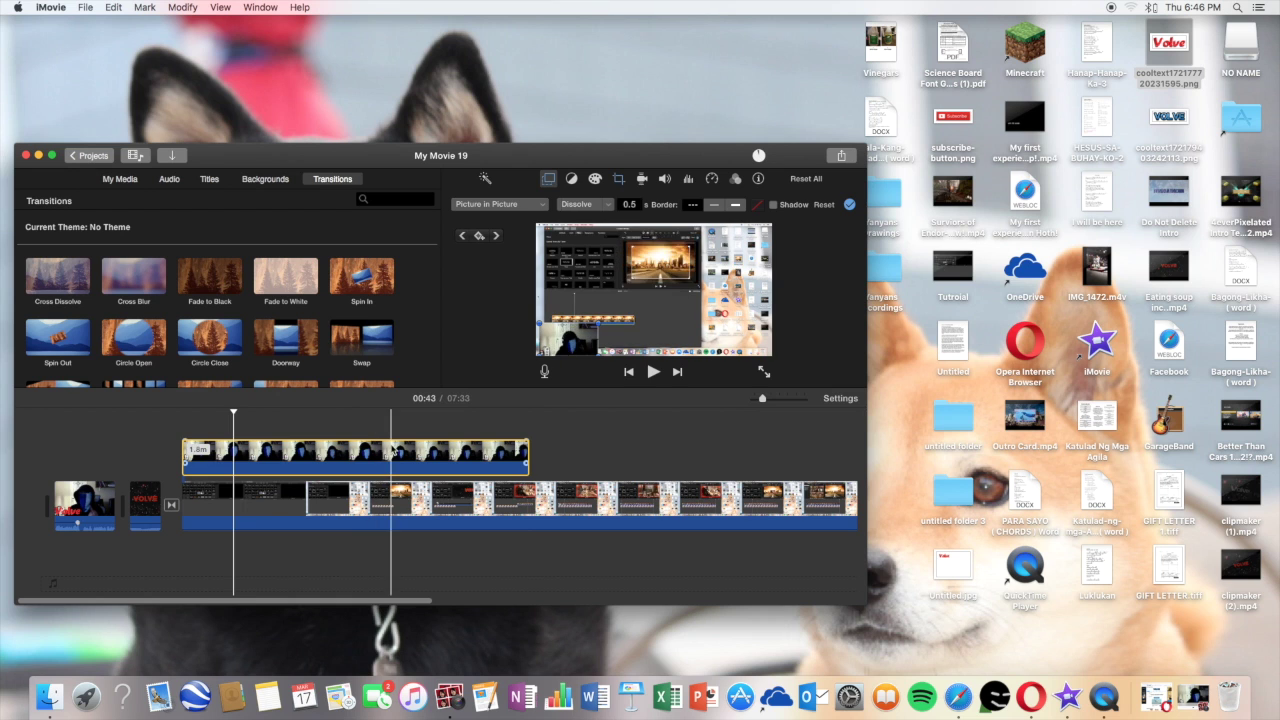
Split the facecam overlay clip in two with Cmd+B near 01:42
left_click(446, 452)
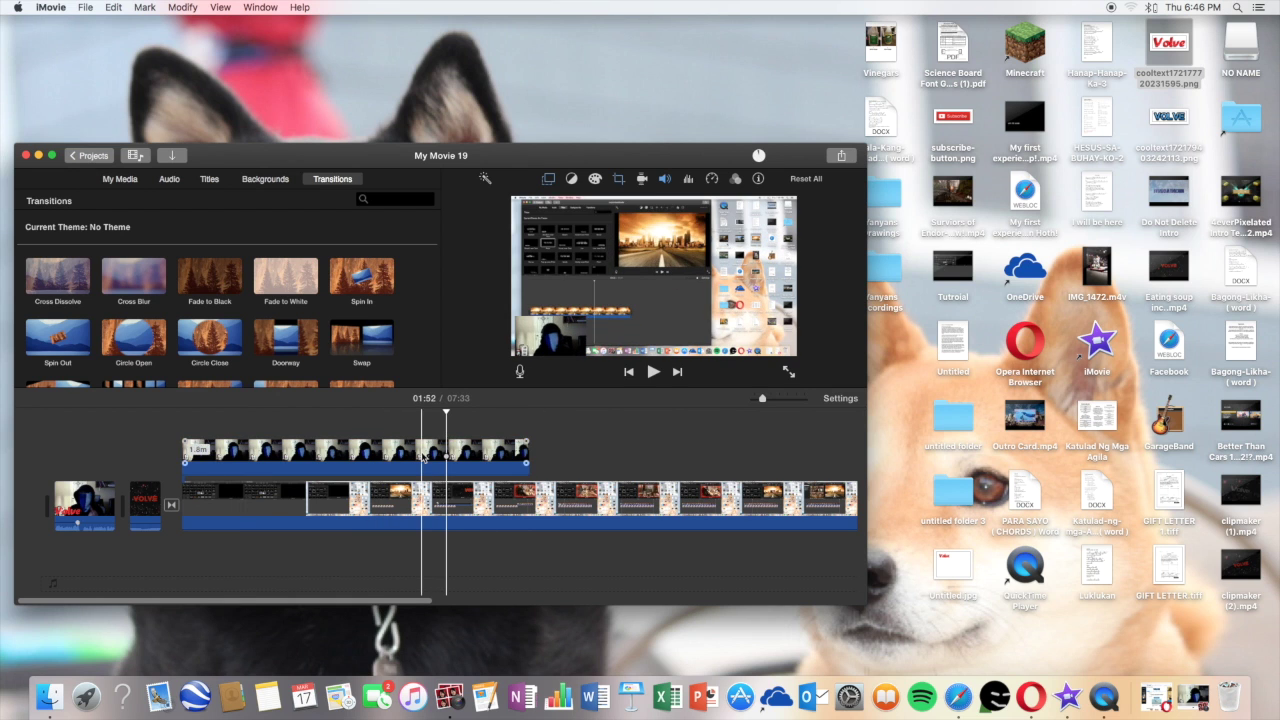
left_click(418, 438)
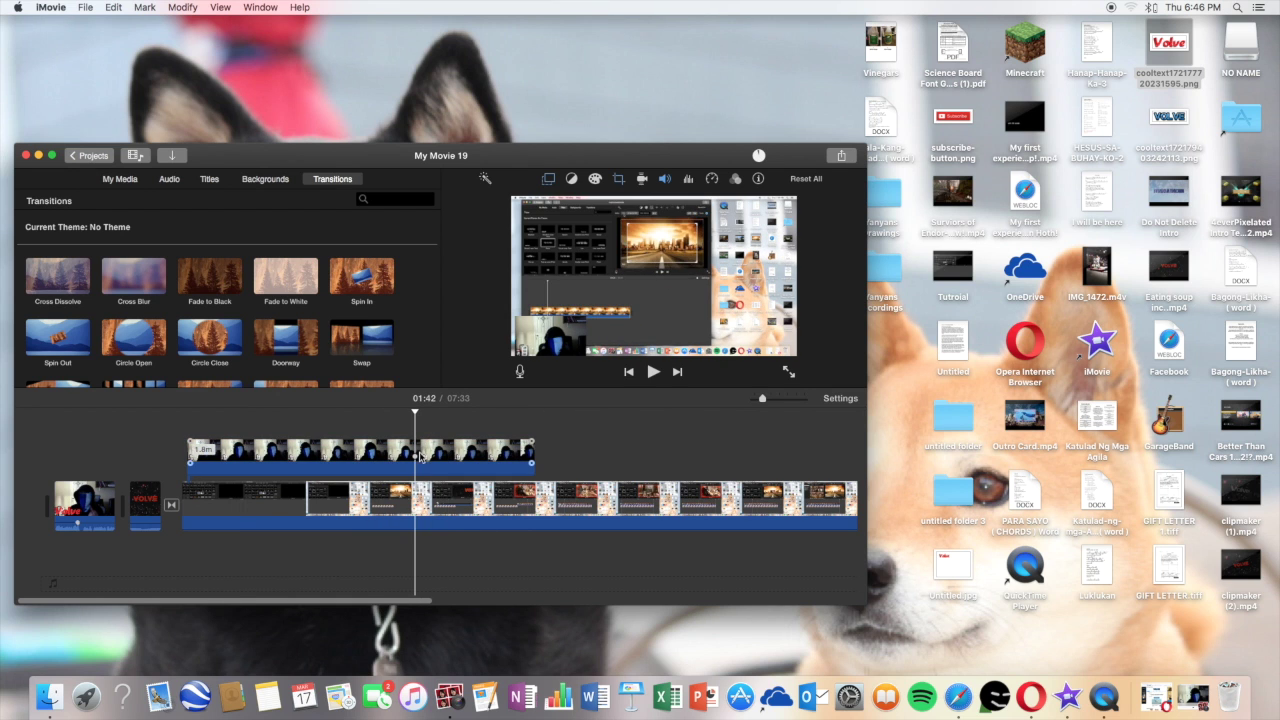
left_click_drag(420, 457, 426, 460)
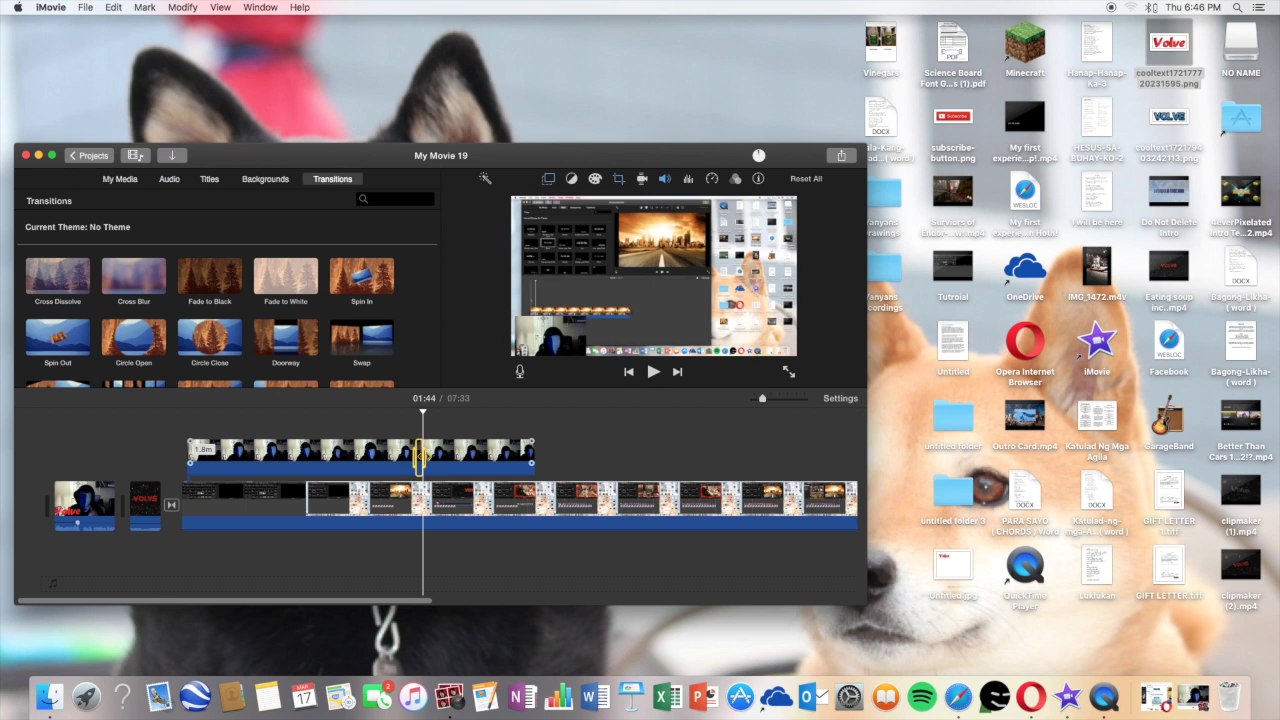
left_click(471, 455)
key("super+b")
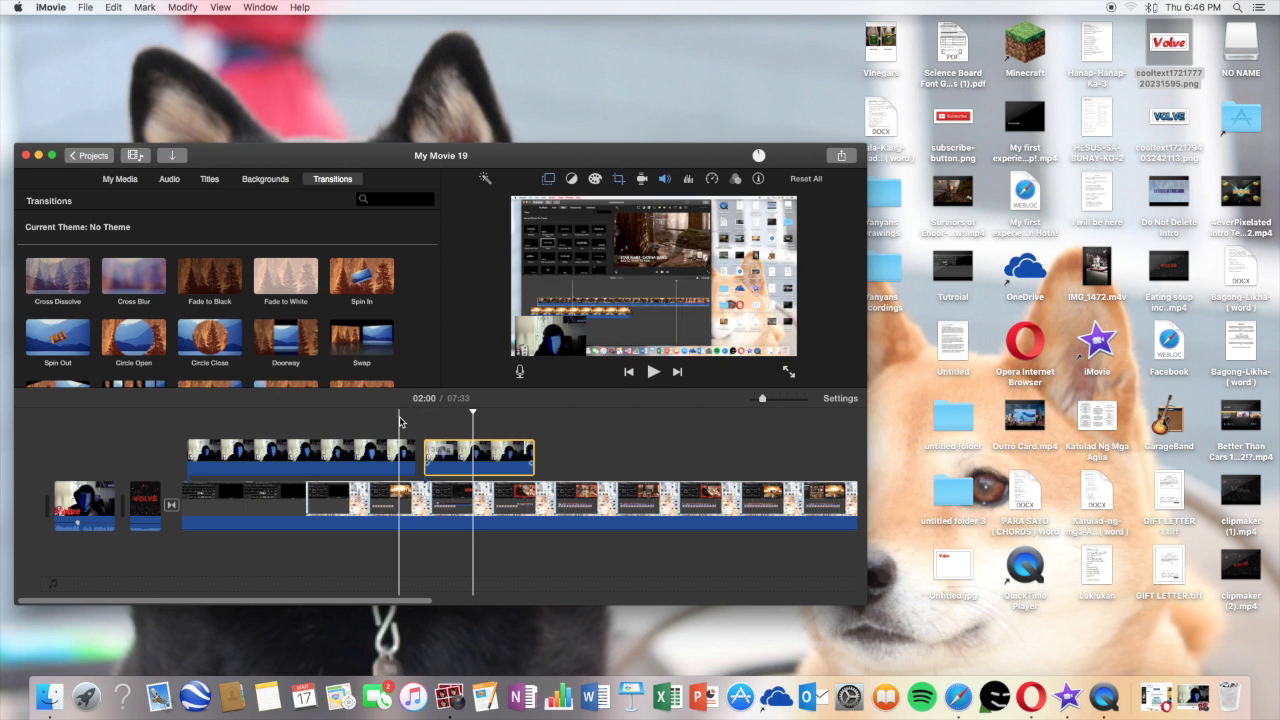
Make the second facecam piece a Picture in Picture inset at the top-right, previewing from 01:37
left_click(456, 453)
left_click(546, 178)
left_click(548, 179)
left_click(509, 205)
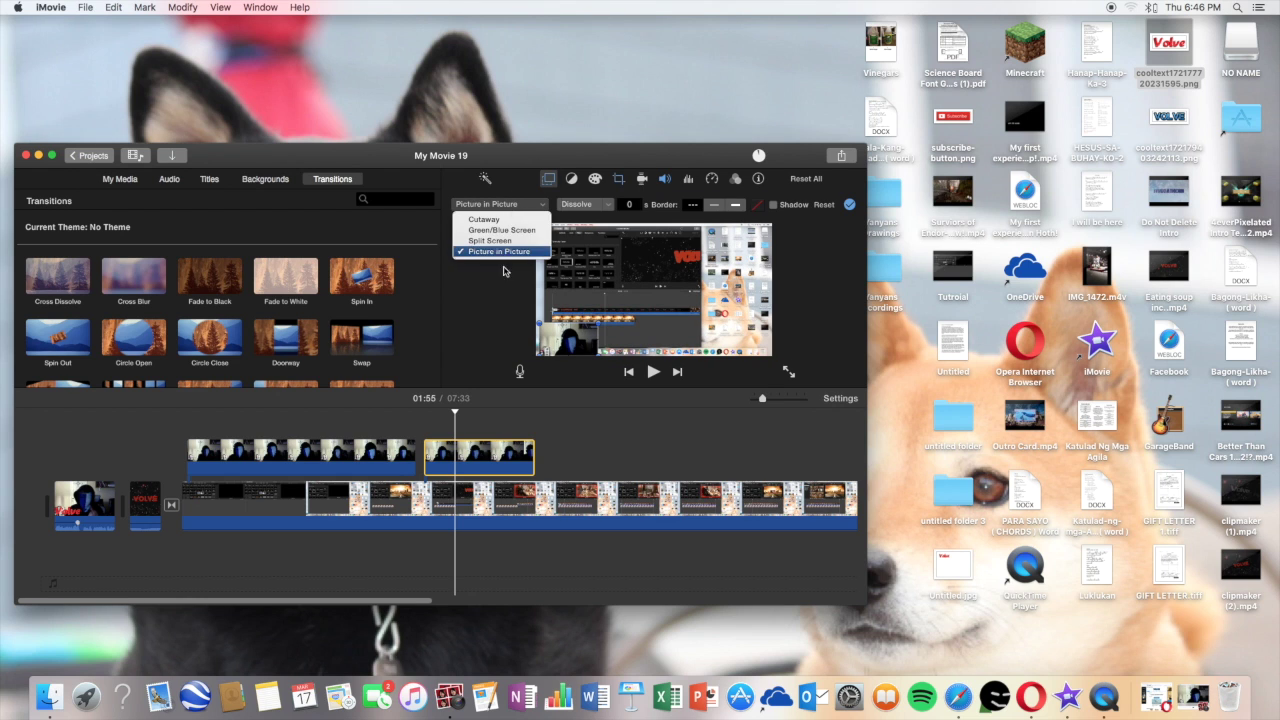
left_click(505, 256)
left_click_drag(570, 343, 716, 268)
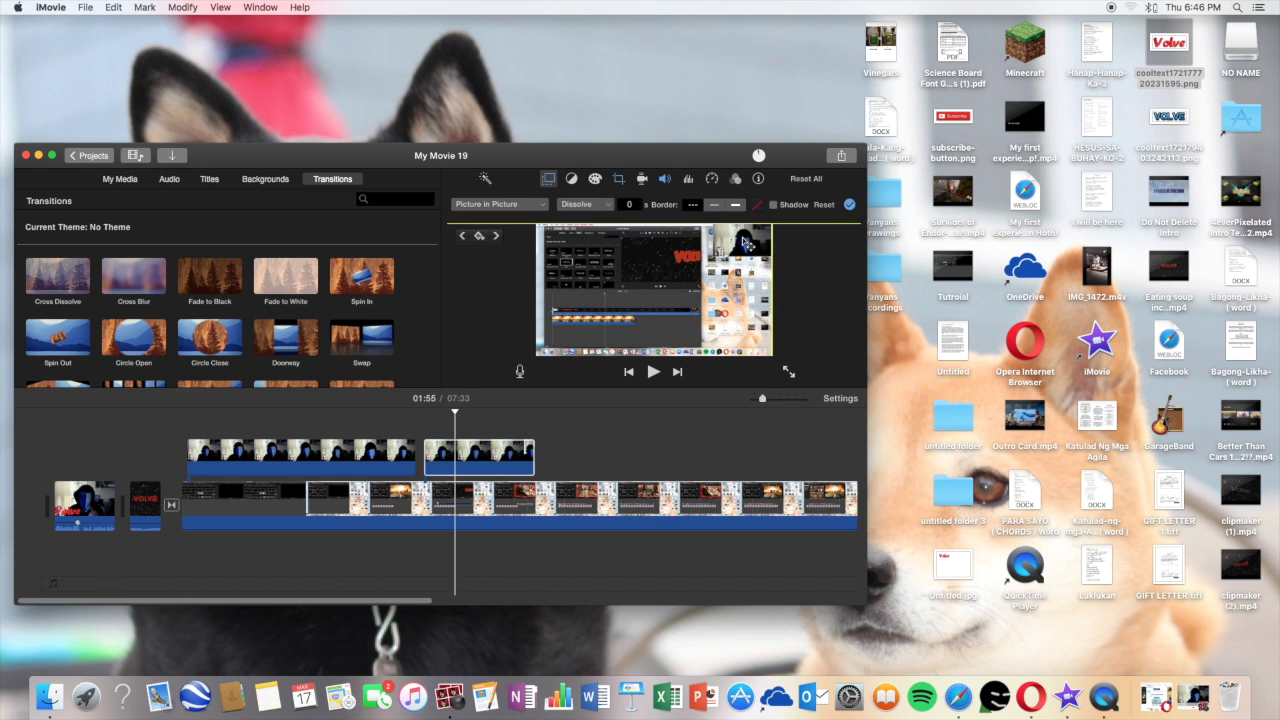
left_click(401, 422)
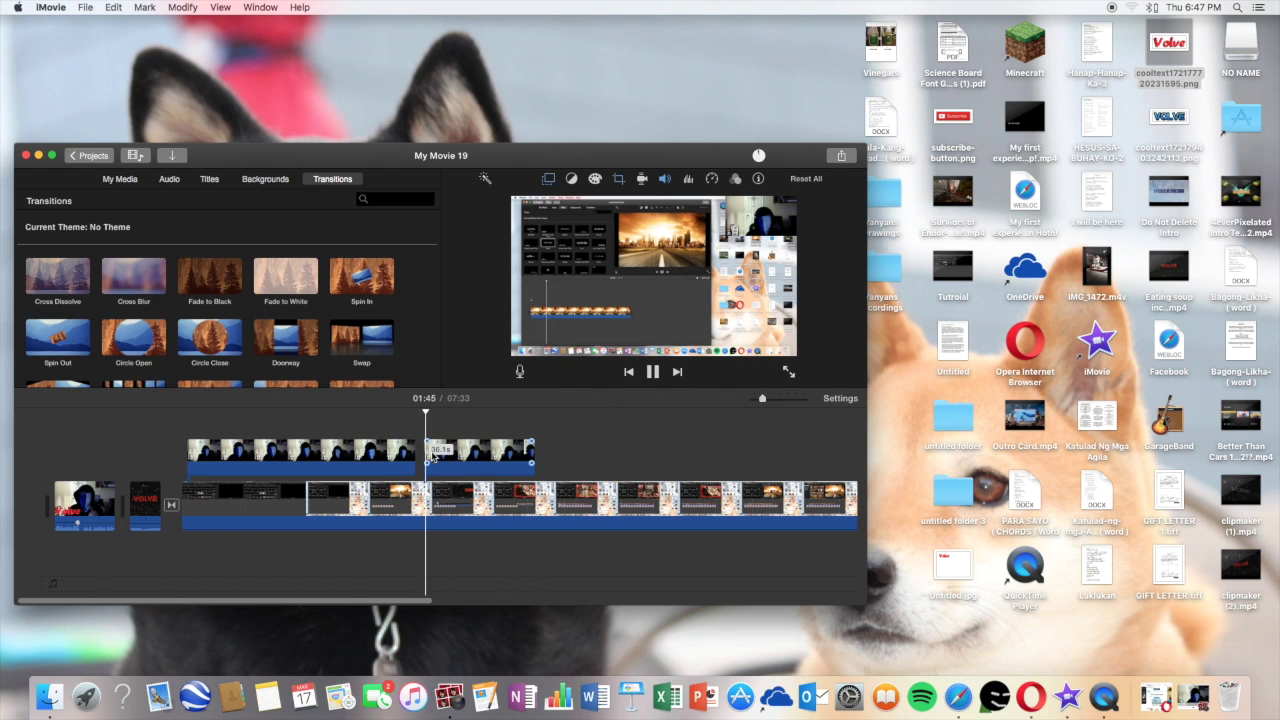
key("space")
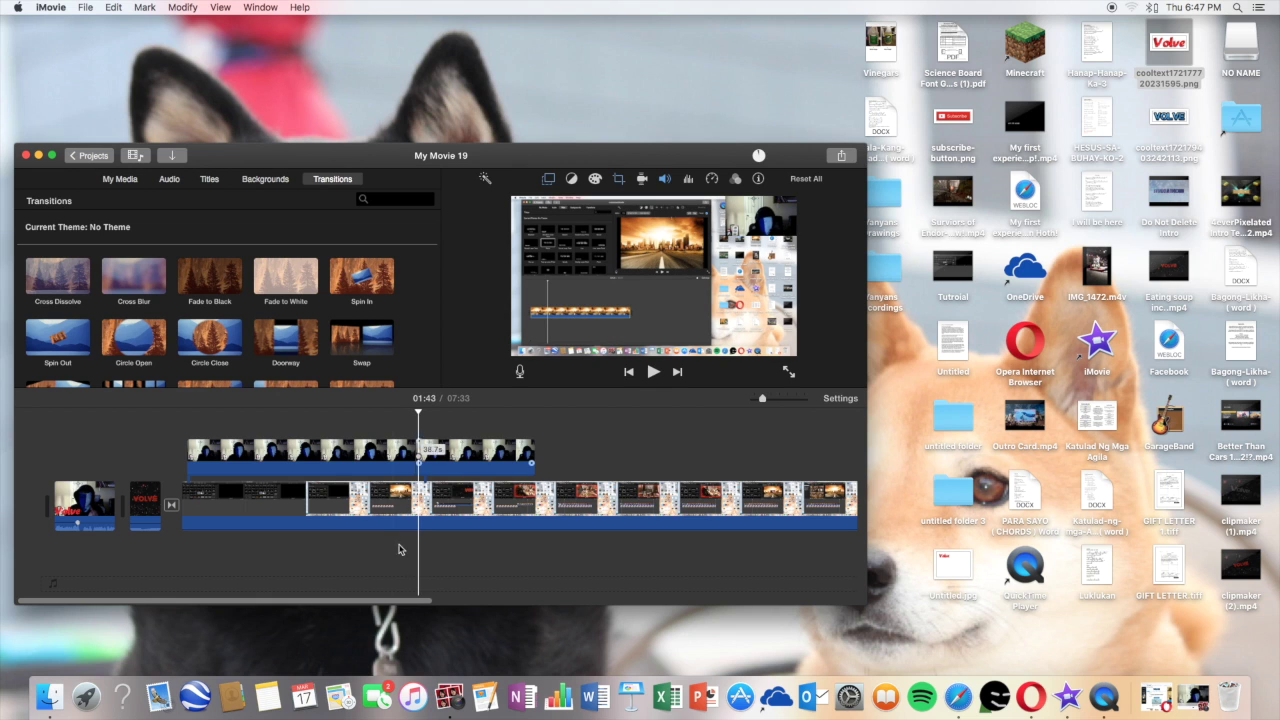
key("space")
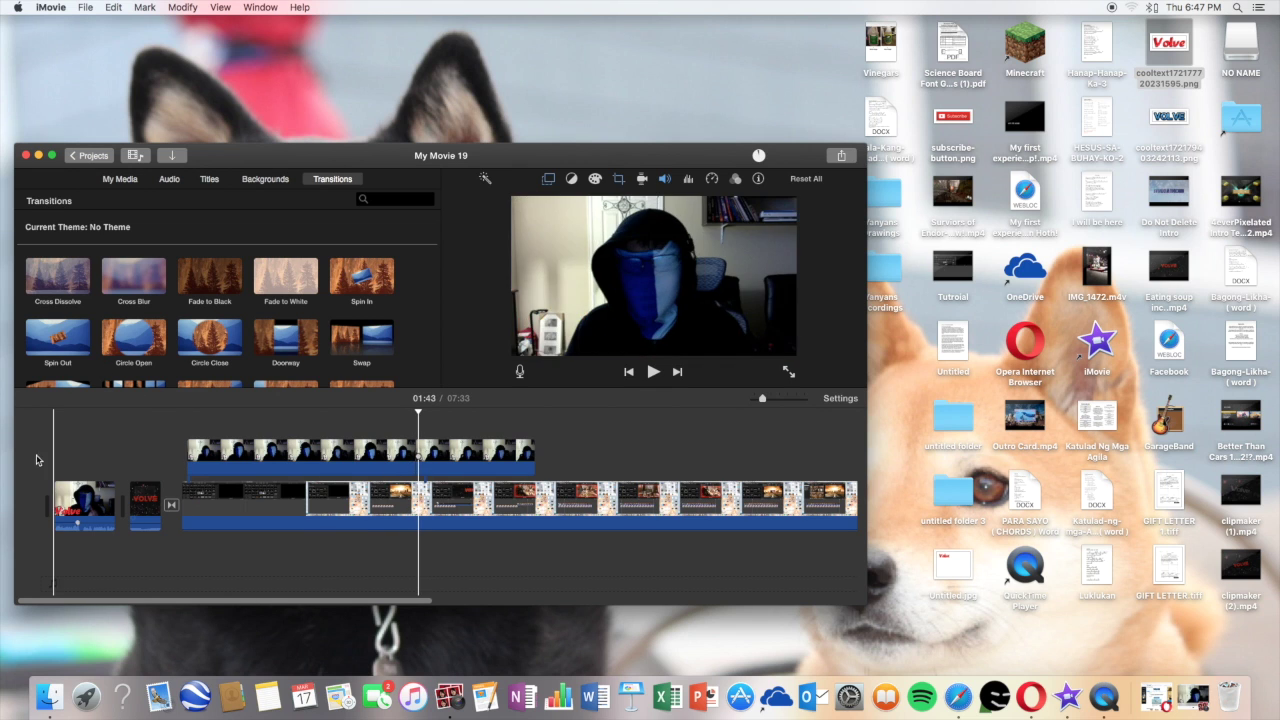